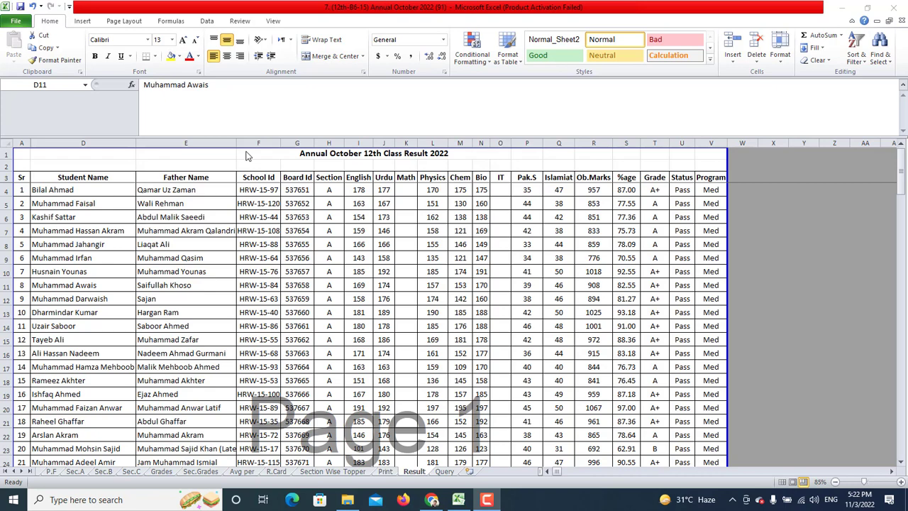
left_click(254, 251)
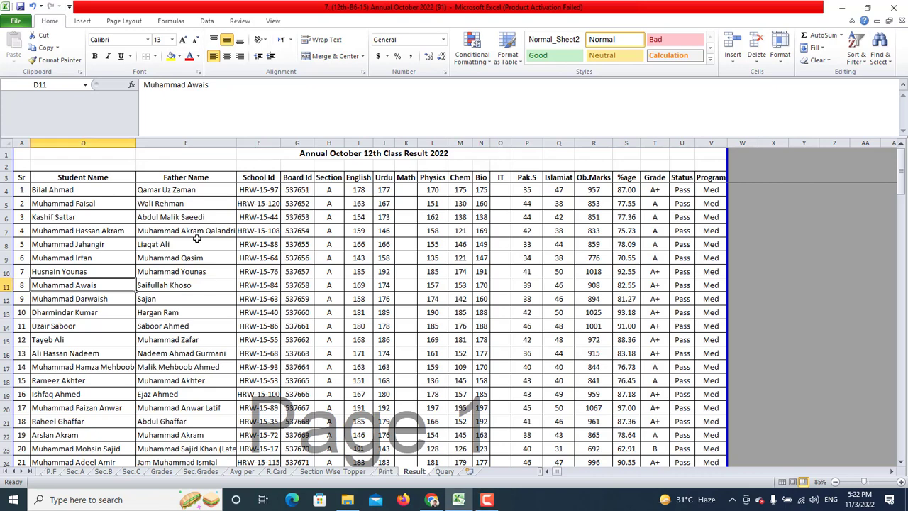
left_click(202, 245)
left_click(197, 310)
left_click(225, 227)
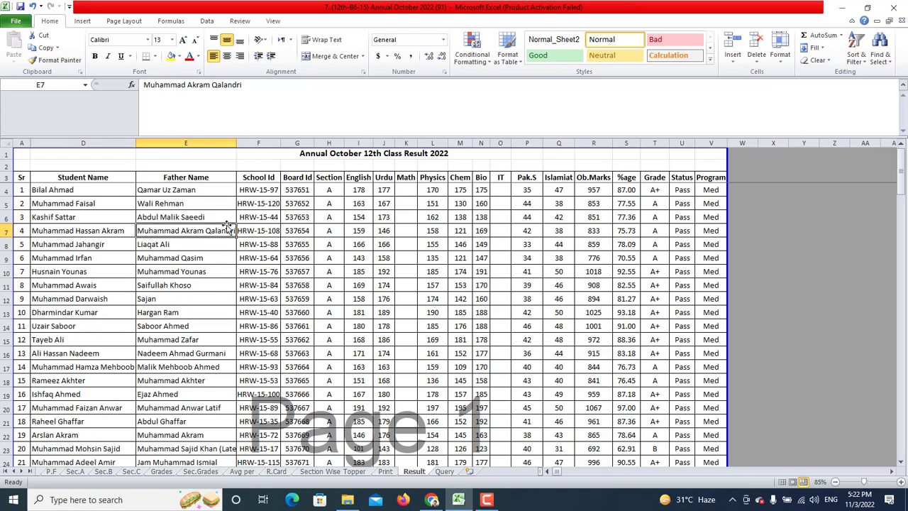
scroll(552, 283, "down", 5)
scroll(555, 283, "up", 5)
Step: Turn on filtering for the header row of the Result sheet, from the Sr column through Program
left_click(21, 177)
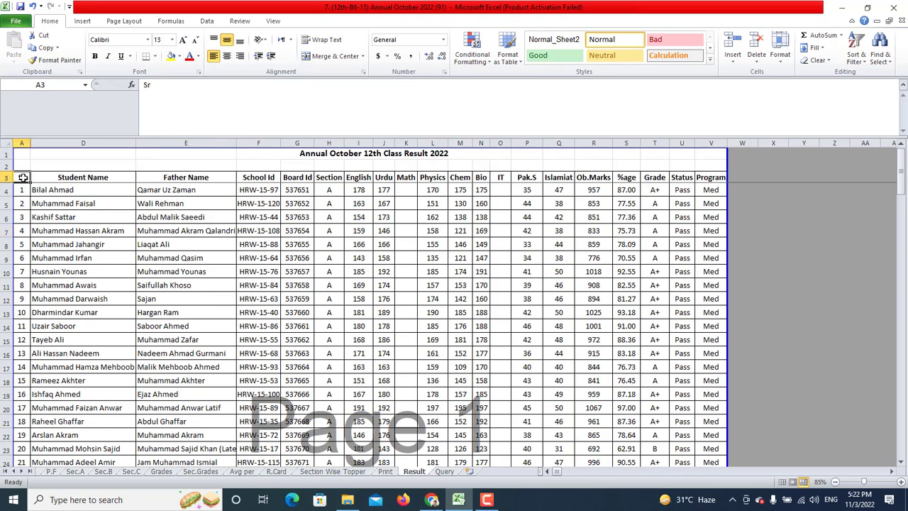
left_click_drag(23, 178, 705, 176)
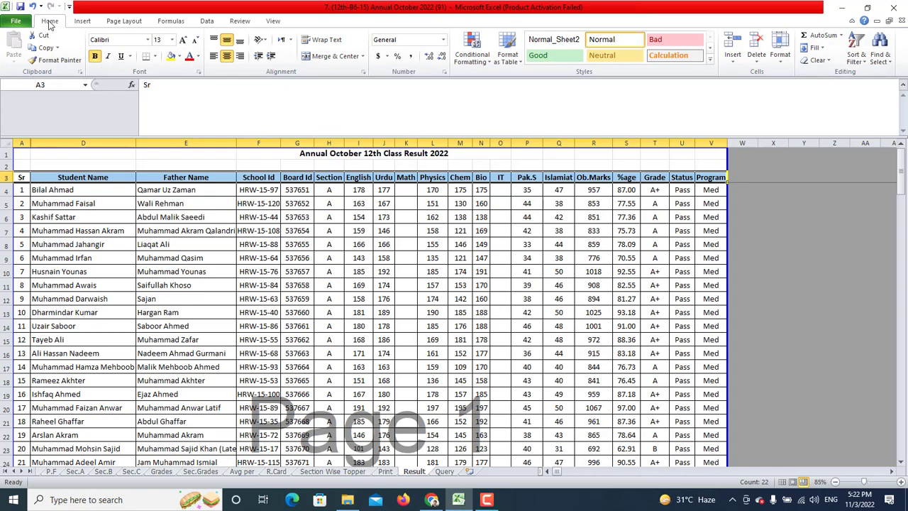
left_click(859, 53)
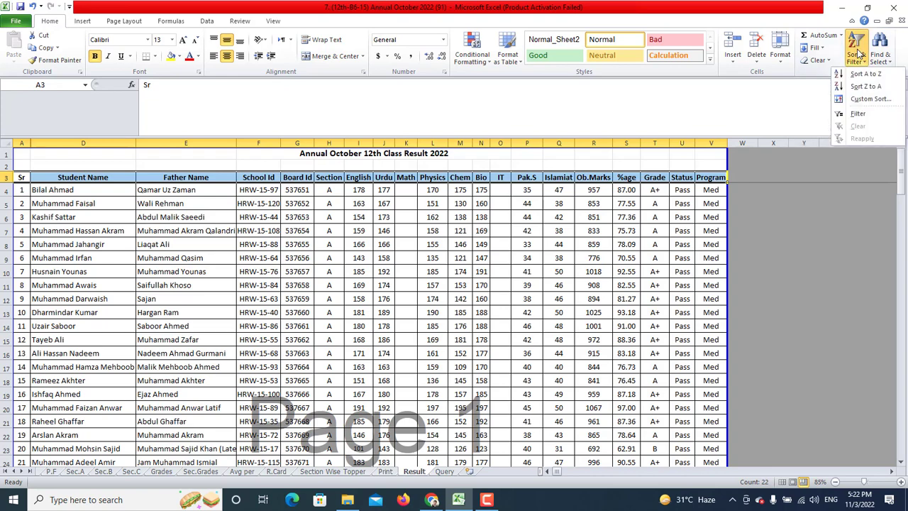
left_click(861, 115)
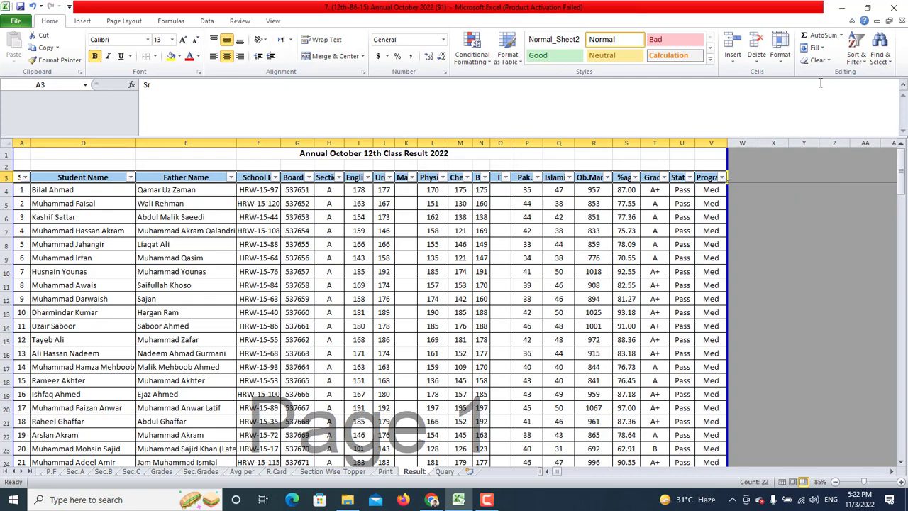
left_click(854, 57)
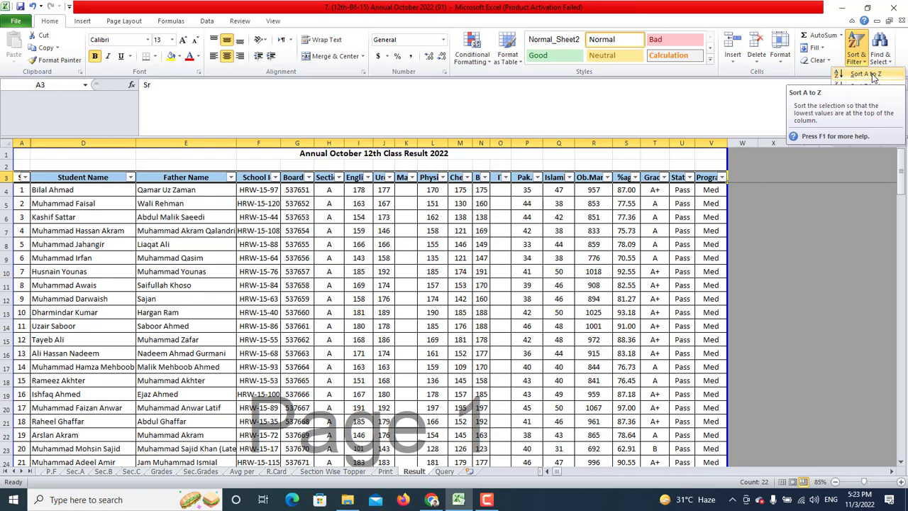
left_click(167, 203)
left_click(167, 204)
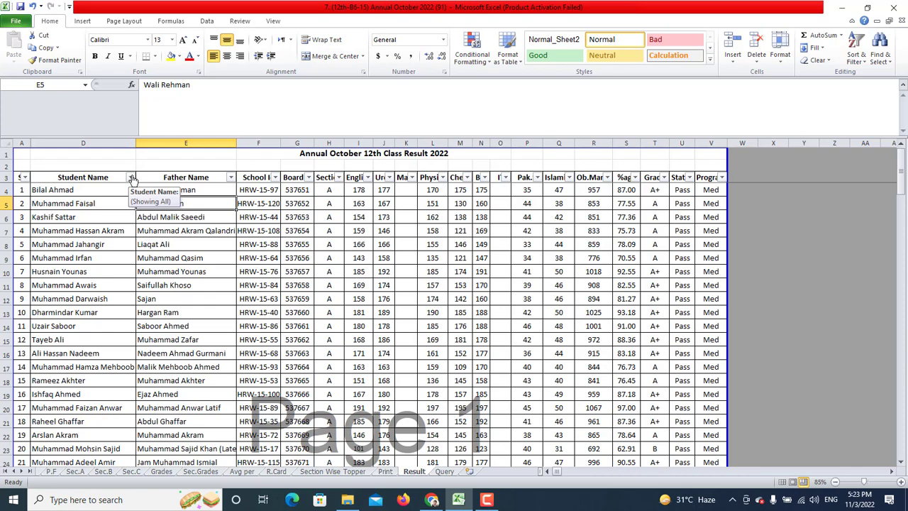
Step: Sort the result table by Student Name from A to Z and look through the sorted rows
left_click(132, 178)
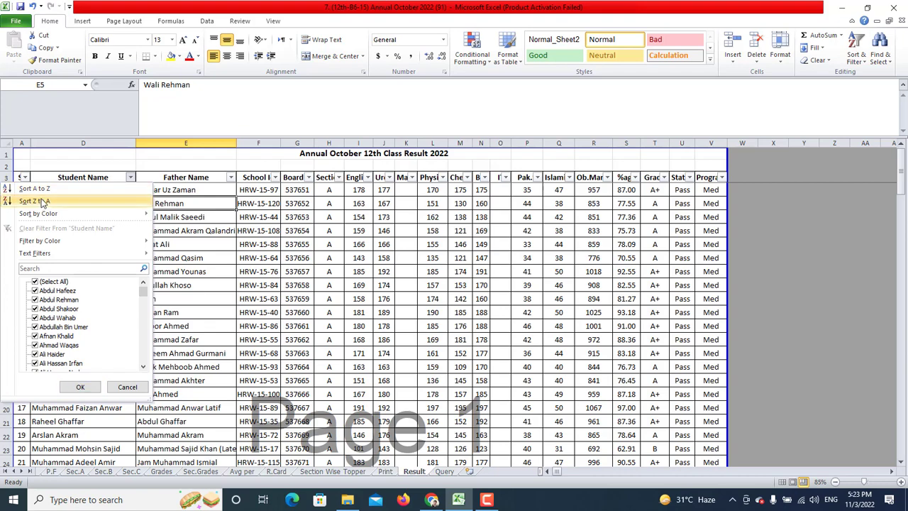
left_click(44, 190)
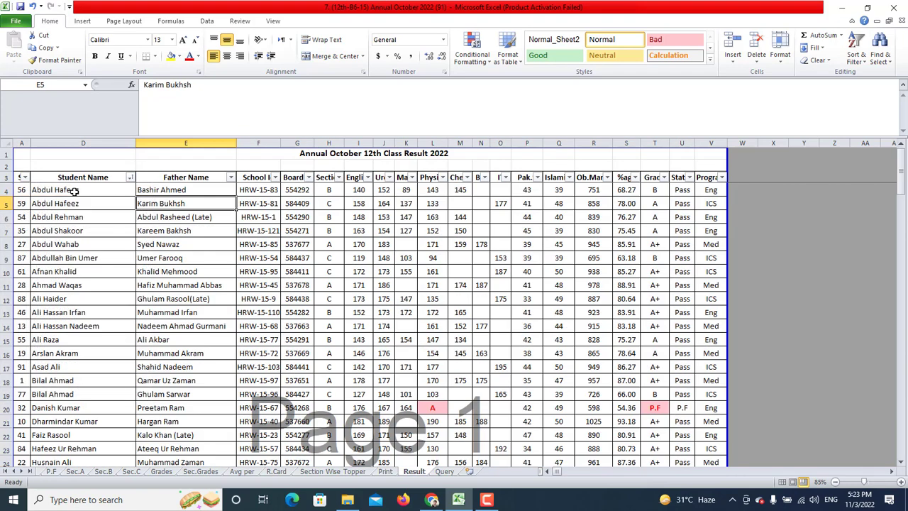
scroll(91, 218, "down", 2)
scroll(91, 217, "down", 4)
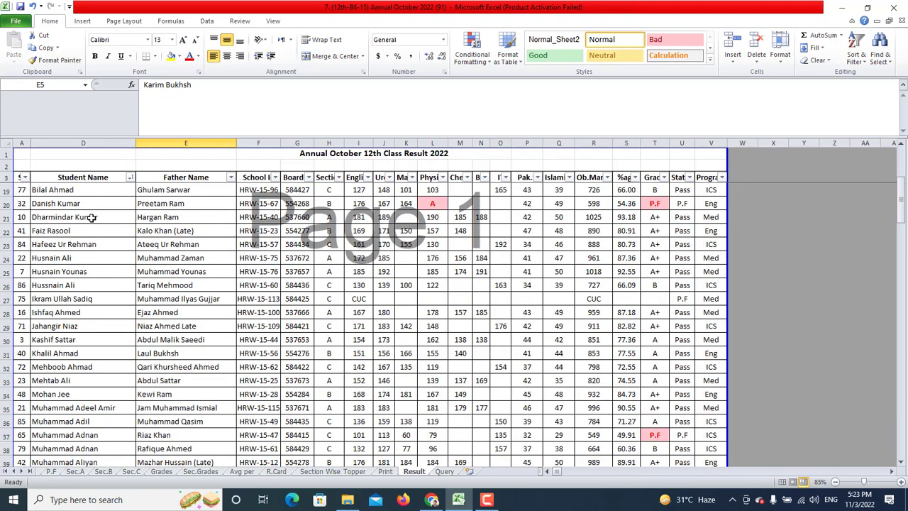
scroll(90, 218, "down", 12)
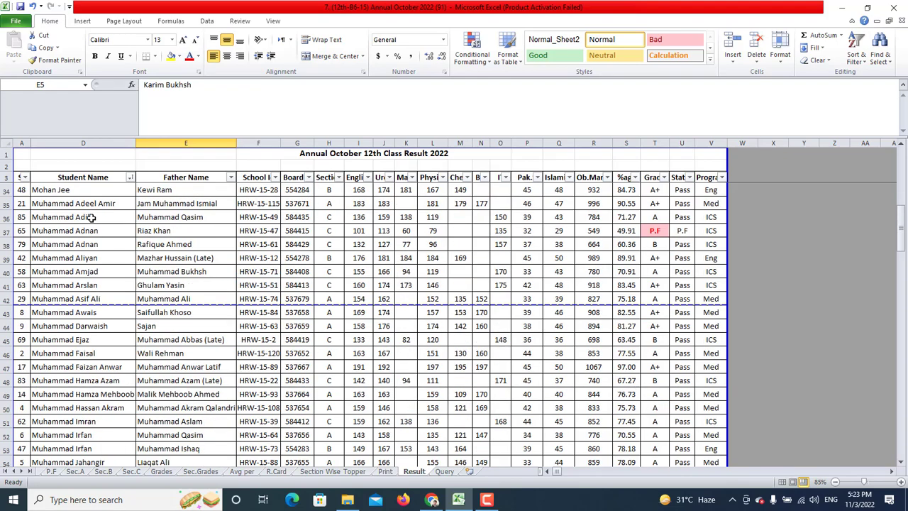
scroll(91, 218, "down", 5)
scroll(91, 218, "up", 17)
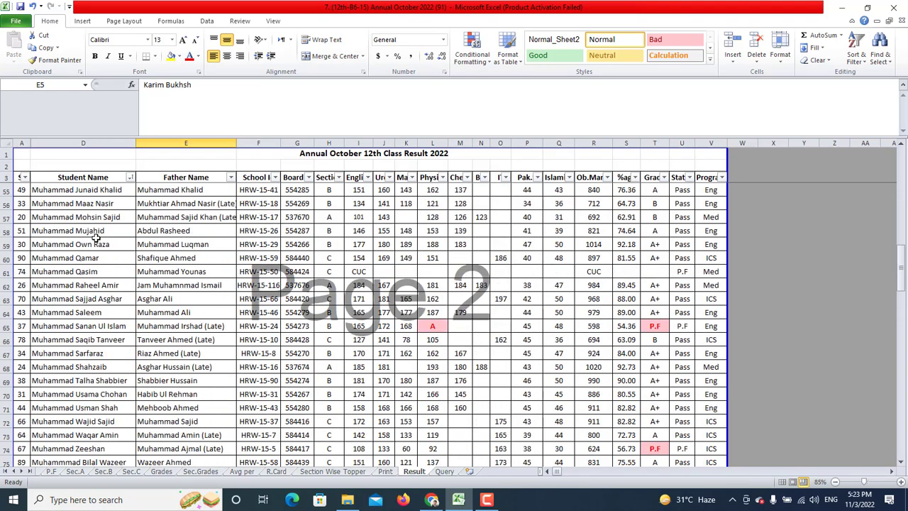
Step: Sort the result table by Board Id from smallest to largest
left_click(130, 176)
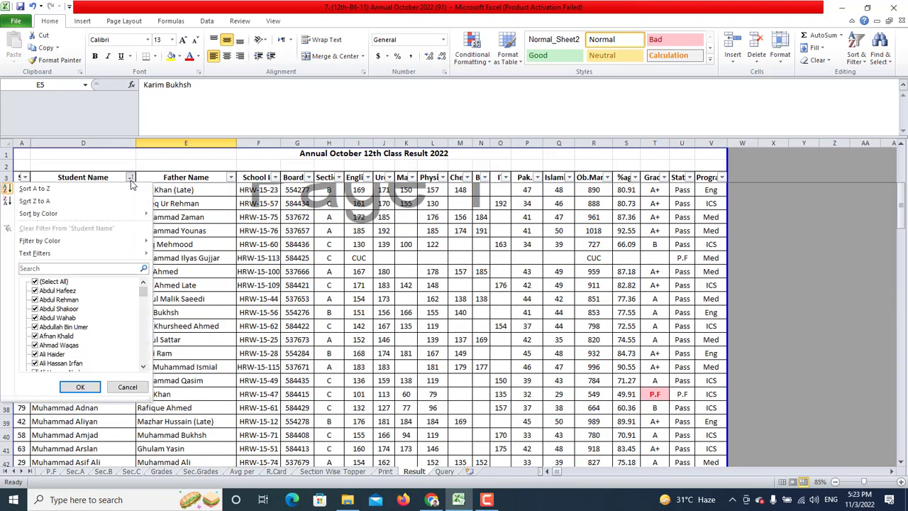
left_click(190, 210)
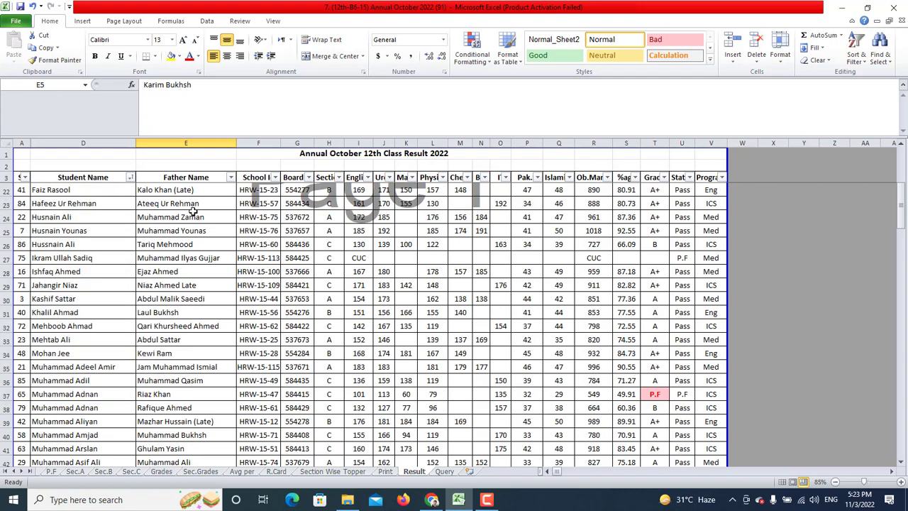
scroll(191, 210, "up", 6)
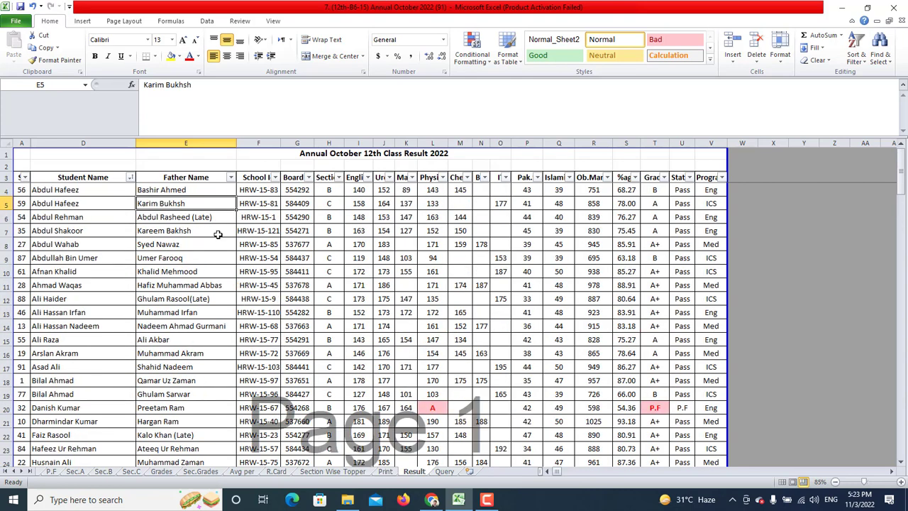
left_click(308, 178)
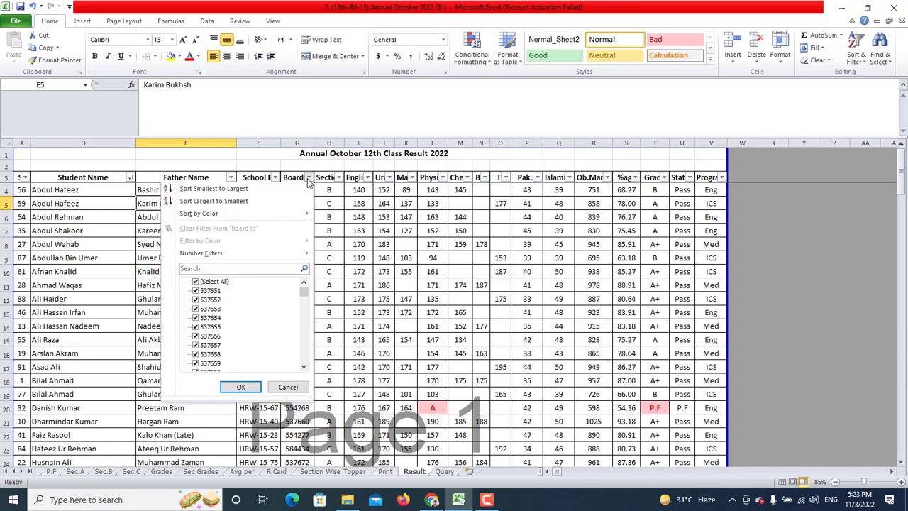
left_click(233, 190)
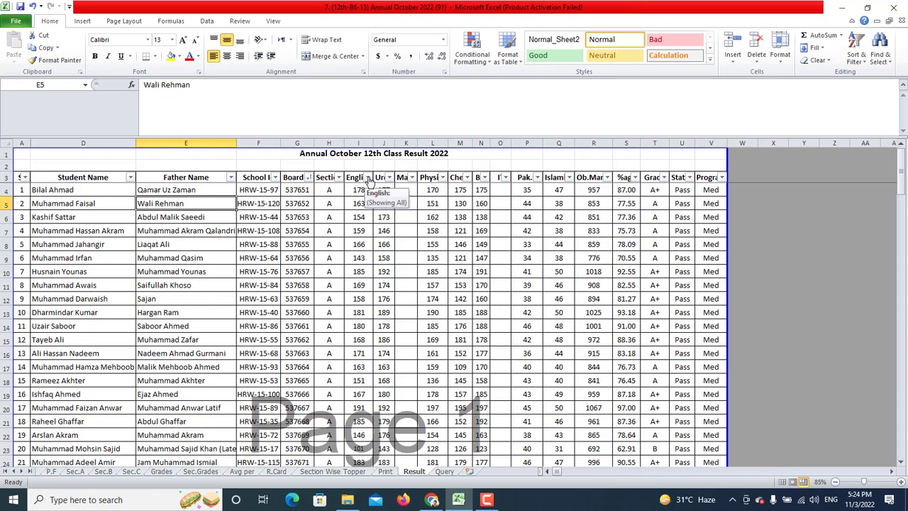
Step: Review the filter options of the English column and select all its marks to look over them
left_click(368, 177)
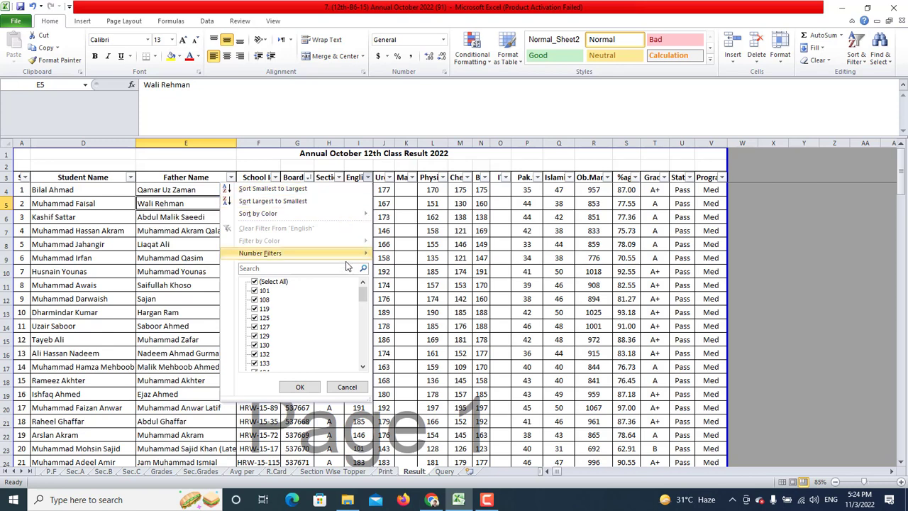
mouse_move(354, 255)
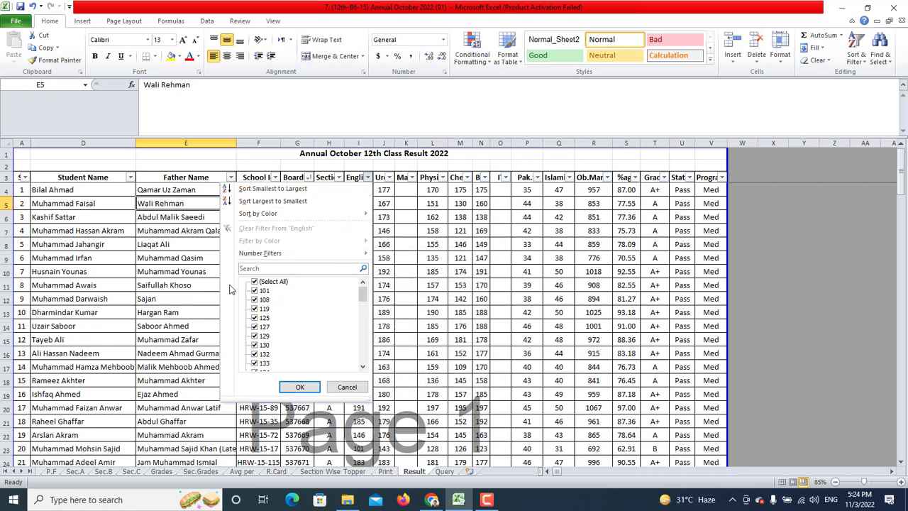
left_click(401, 214)
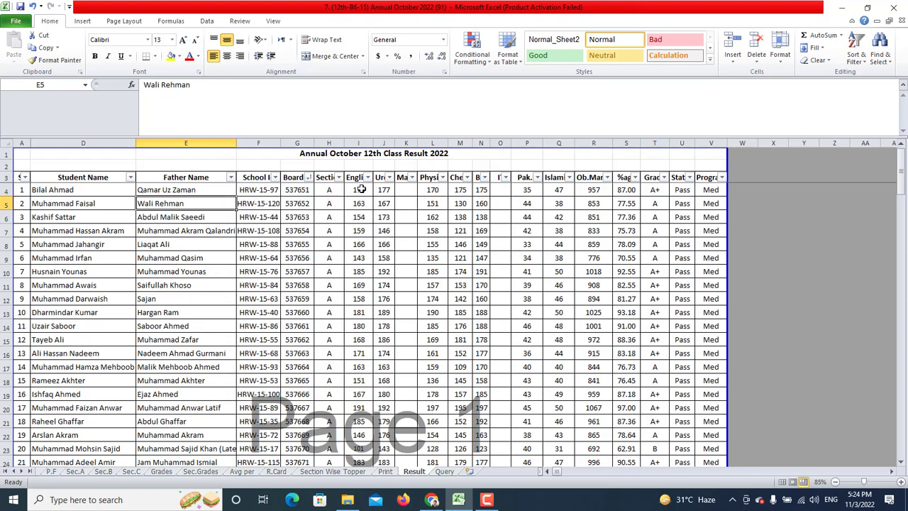
left_click_drag(361, 189, 358, 458)
scroll(351, 354, "up", 4)
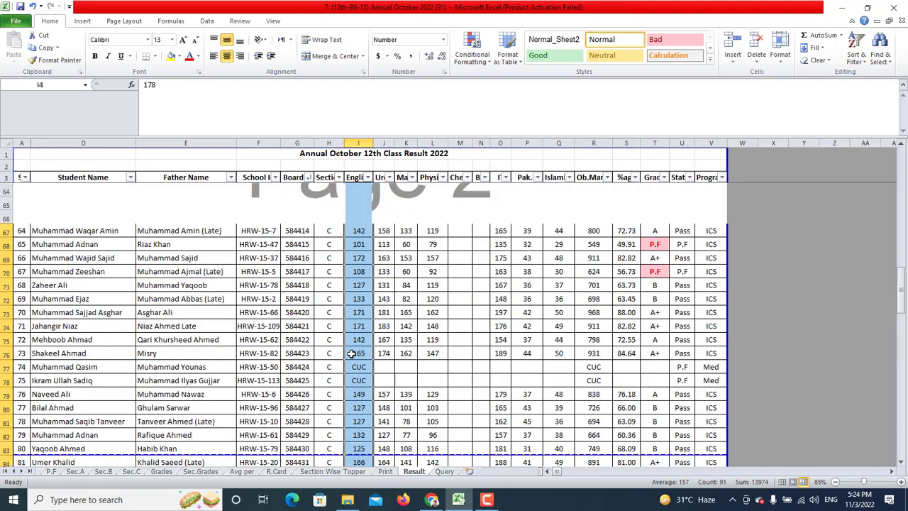
scroll(351, 353, "up", 20)
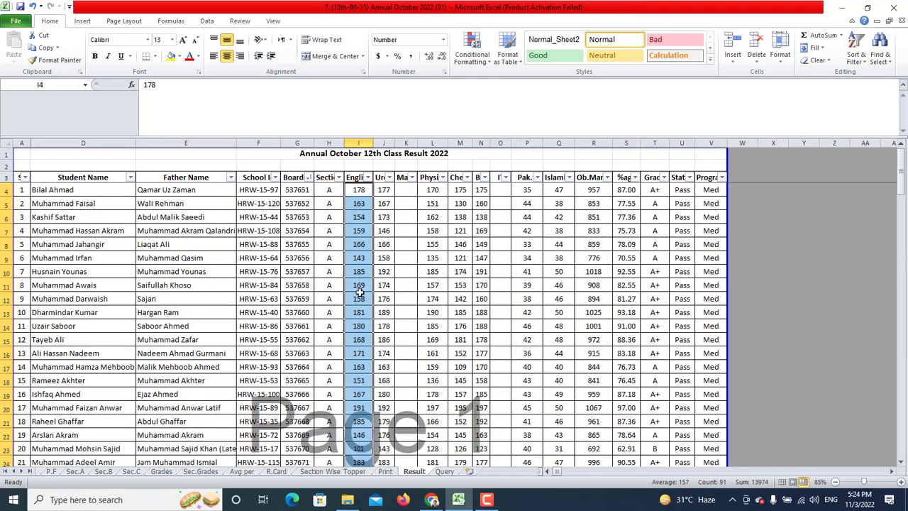
left_click(361, 203)
Step: Filter the English column with a custom number filter for marks greater than 150 and greater than 200
left_click(366, 177)
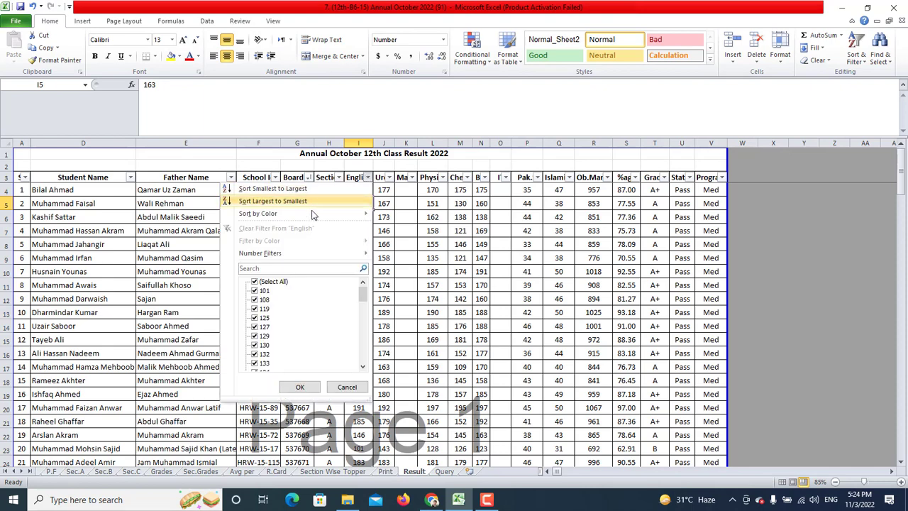
mouse_move(314, 253)
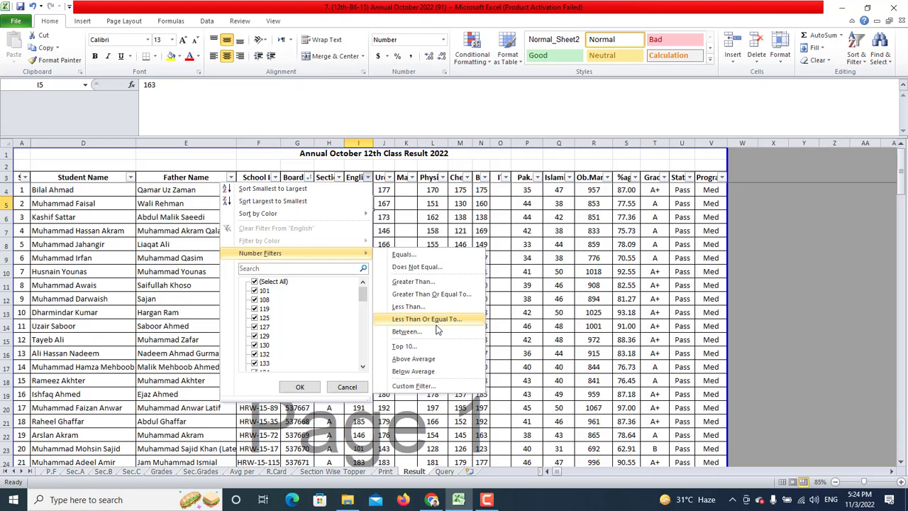
left_click(429, 283)
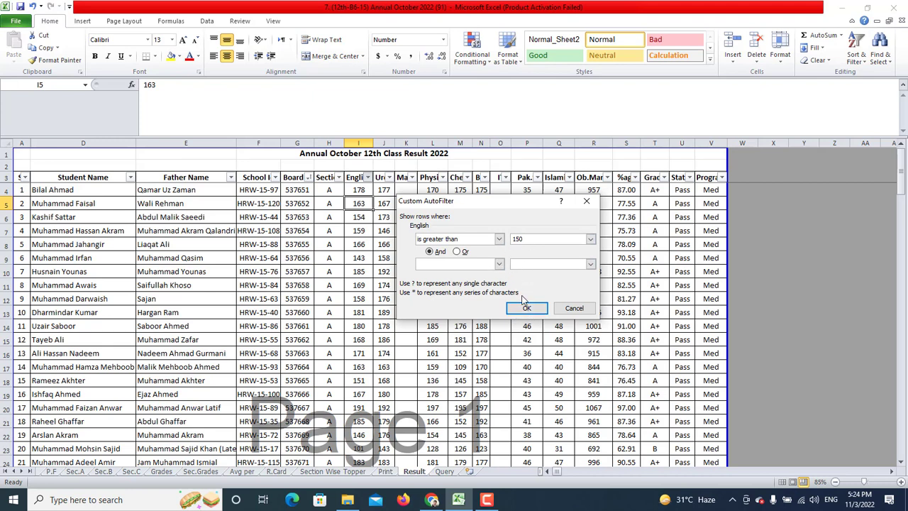
left_click(499, 264)
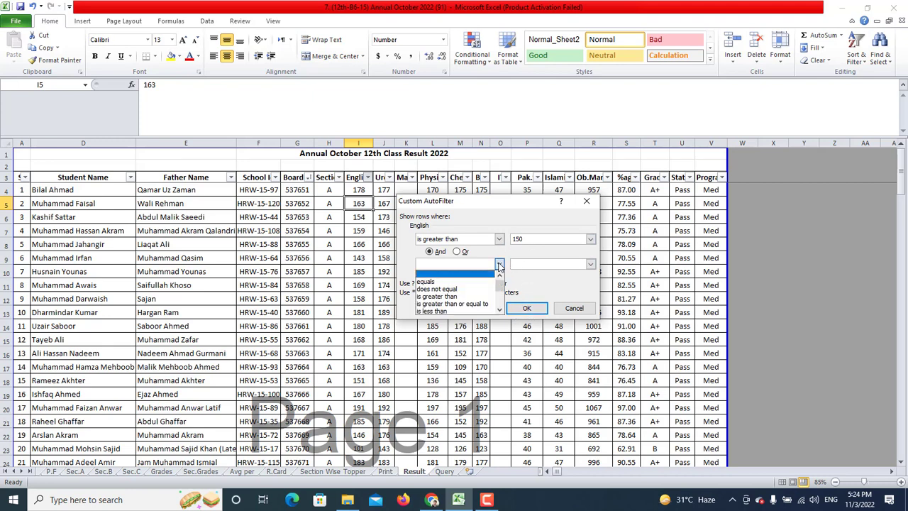
left_click(476, 297)
left_click(529, 264)
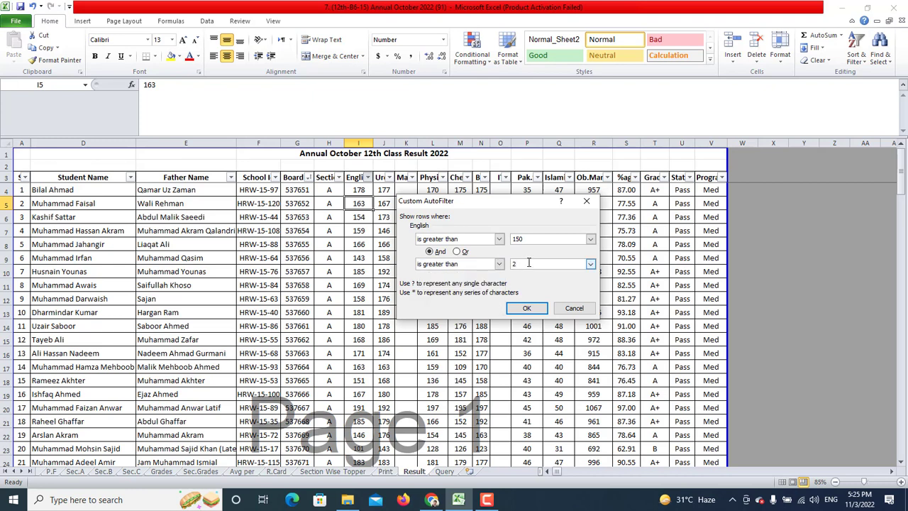
left_click(520, 313)
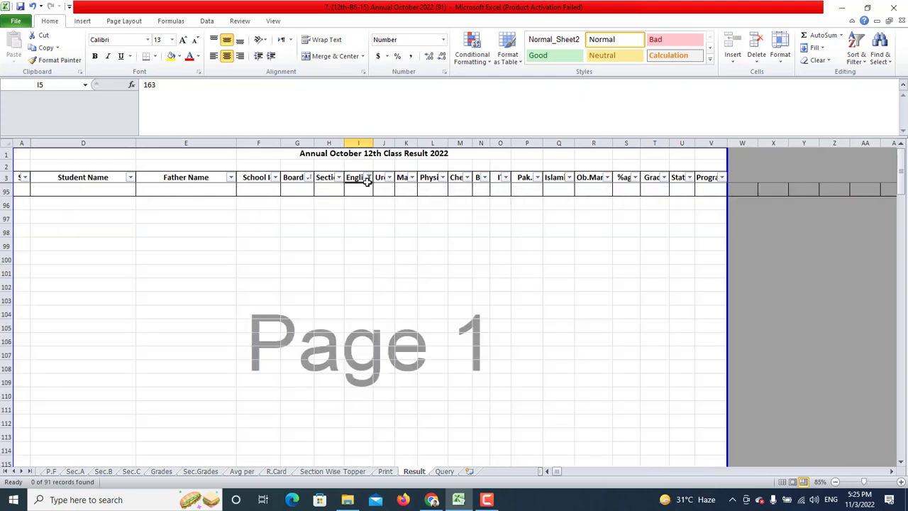
Step: Review the custom filter criteria set on the English column without changing them
left_click(368, 179)
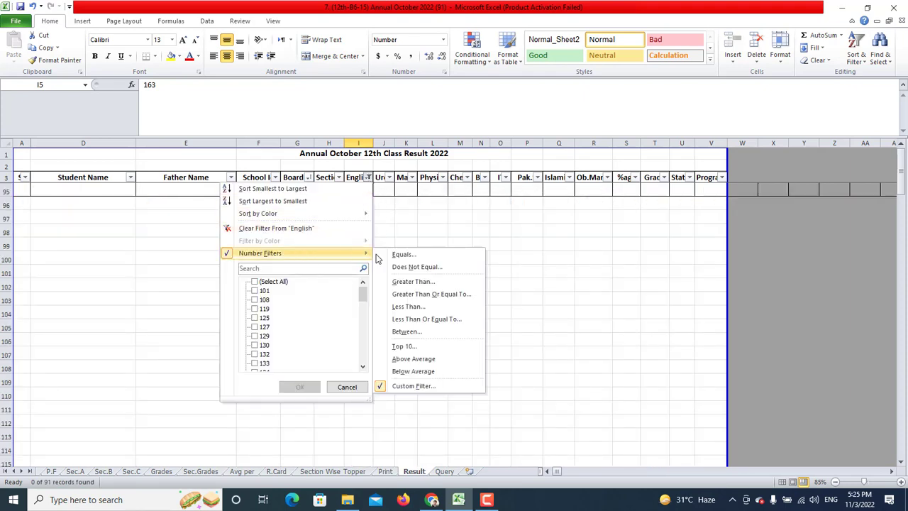
left_click(429, 389)
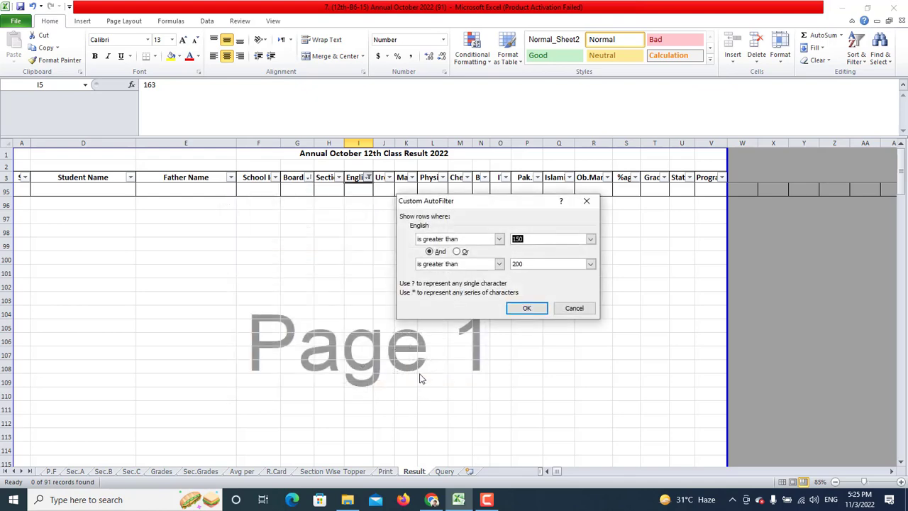
left_click(574, 308)
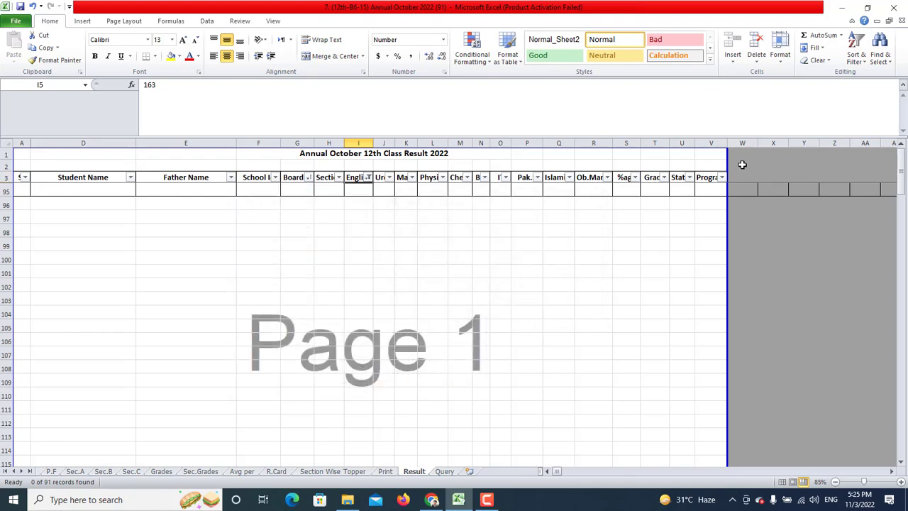
Step: Turn off filtering for the header row from Sr to Program so all student records are listed
left_click_drag(710, 178, 19, 178)
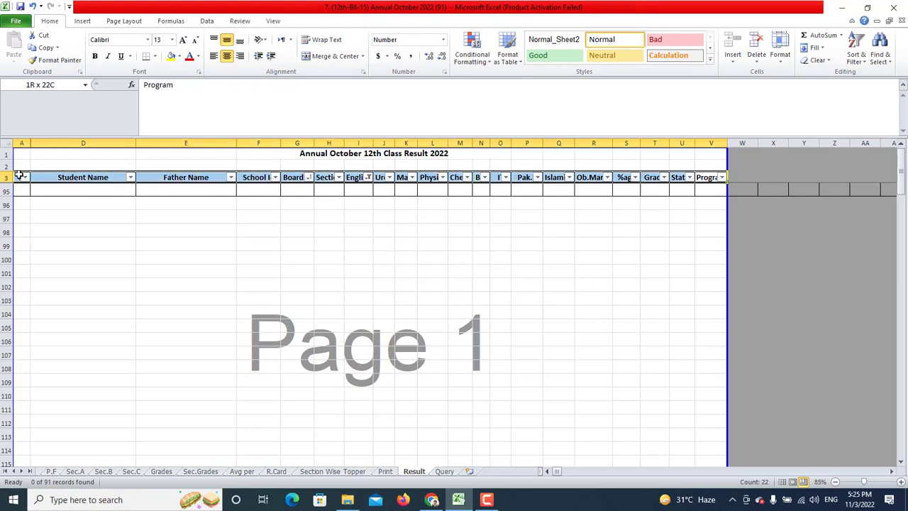
left_click(856, 51)
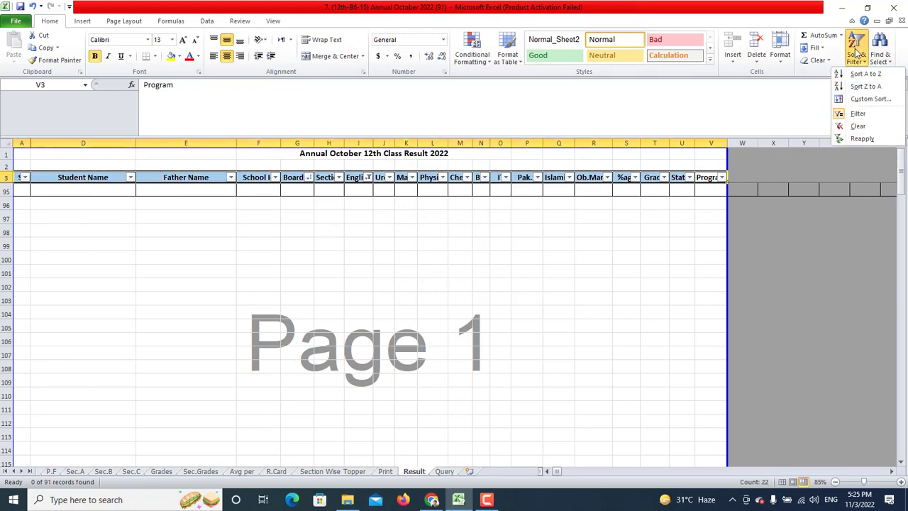
left_click(858, 114)
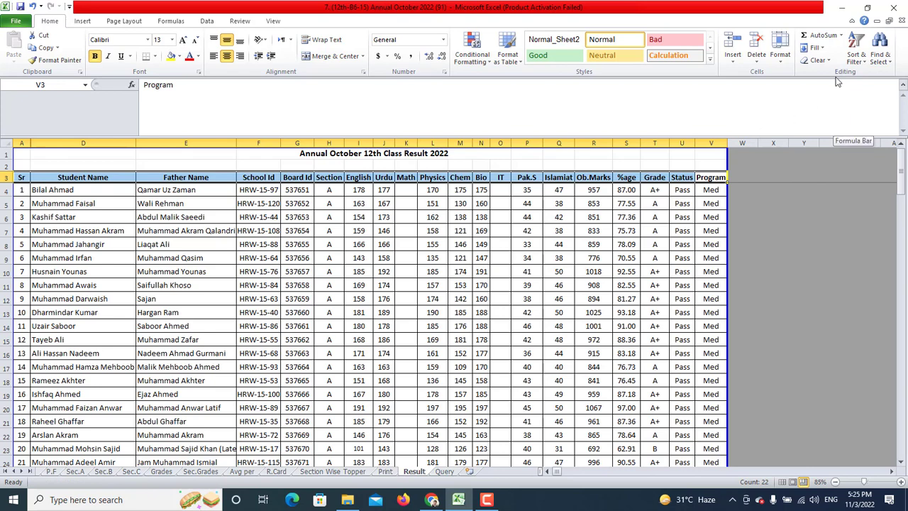
Step: Turn filtering back on for the header row from Sr to Program
left_click(853, 61)
left_click(858, 114)
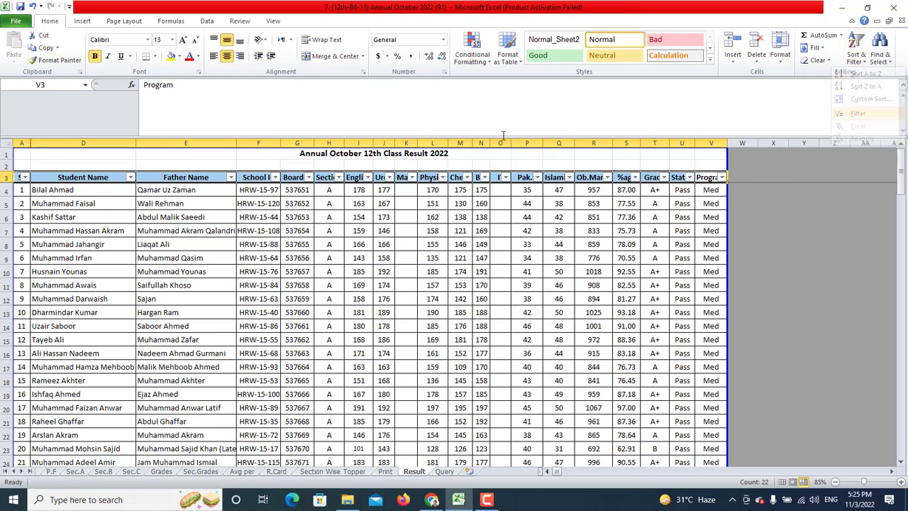
left_click(358, 202)
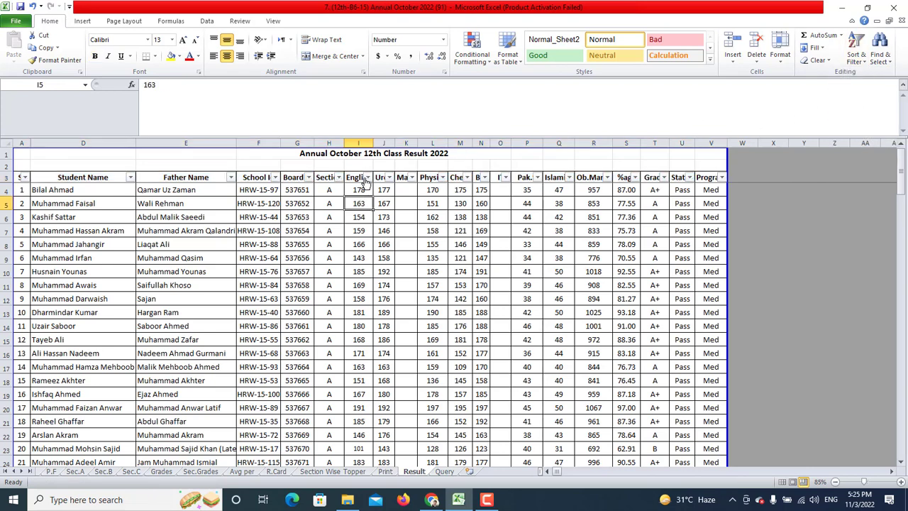
Step: Sort the table by English marks from largest to smallest and look over the sorted column, including the CUC entries
left_click(366, 178)
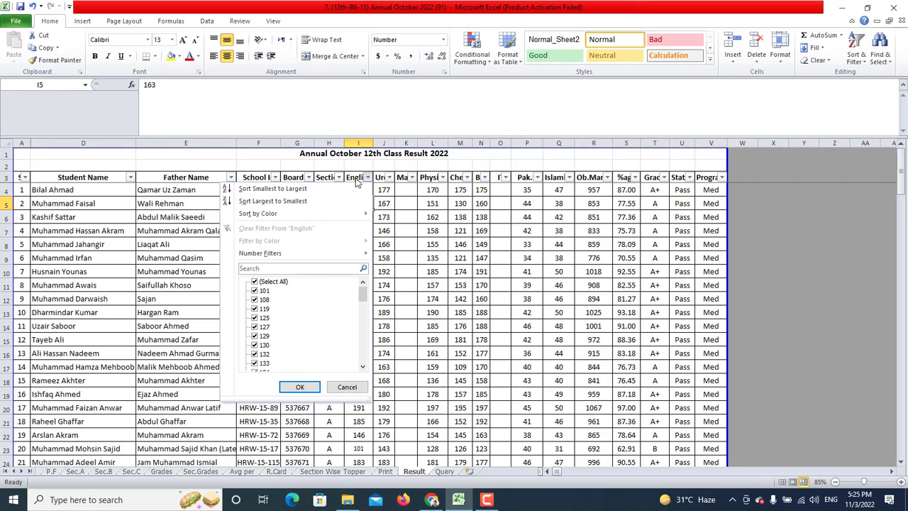
left_click(298, 202)
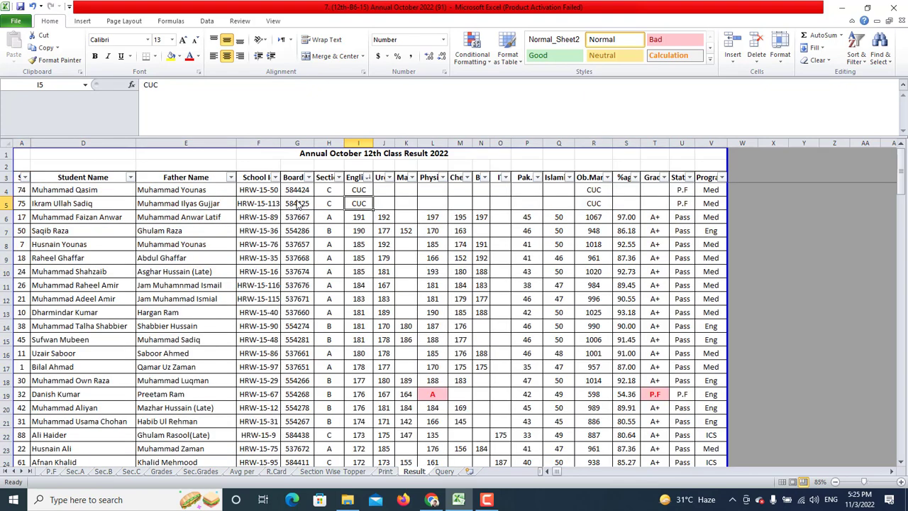
left_click(362, 189)
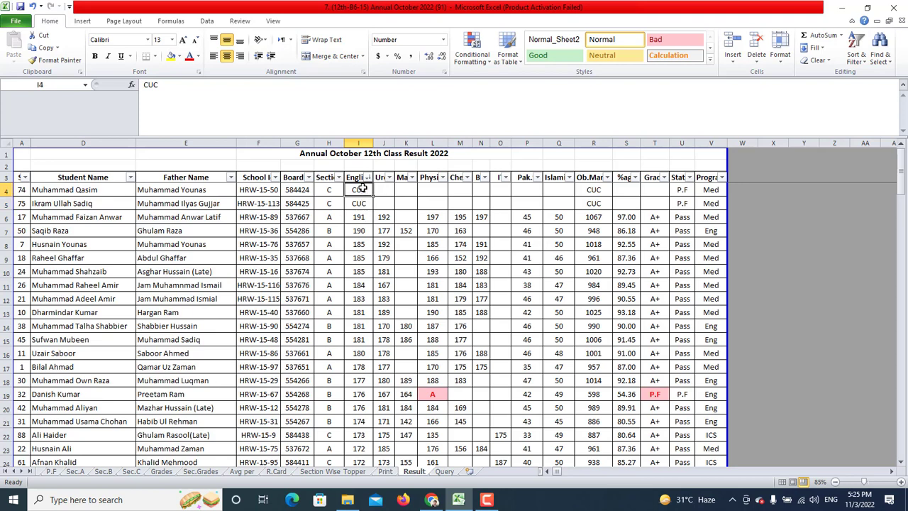
left_click_drag(362, 188, 362, 203)
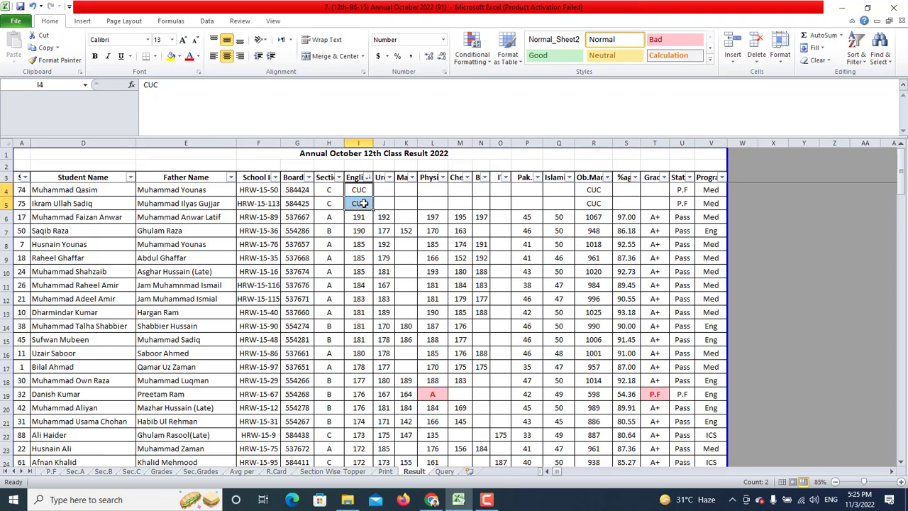
left_click(362, 219)
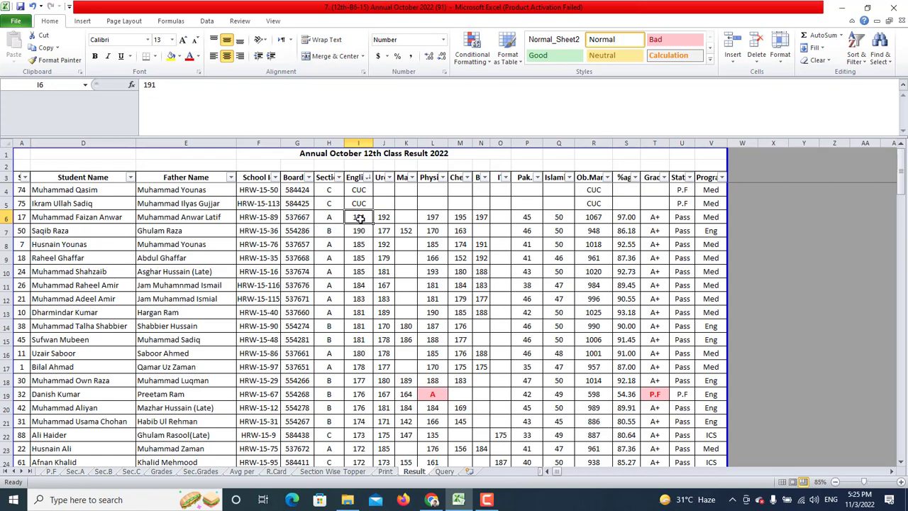
scroll(472, 235, "down", 5)
scroll(472, 235, "up", 5)
Step: Sort the table by English marks from smallest to largest, and after that by Board Id from smallest to largest
left_click(367, 177)
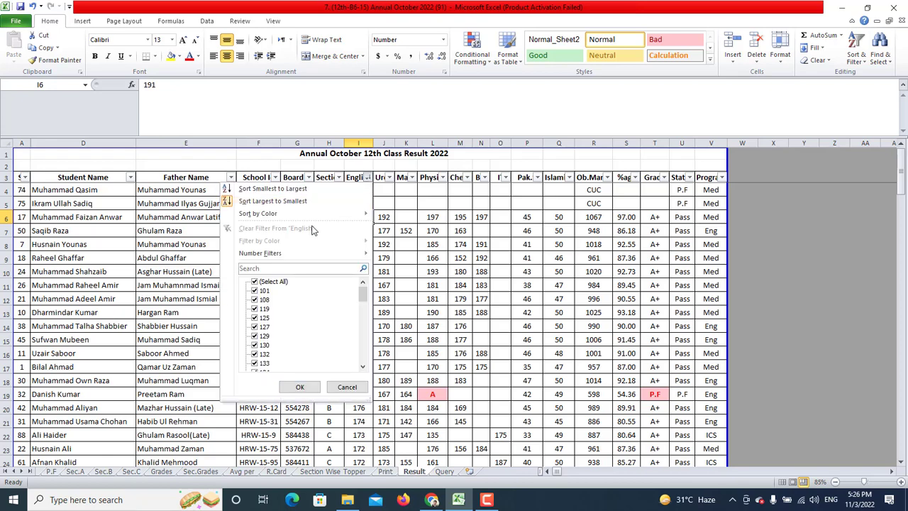
left_click(317, 189)
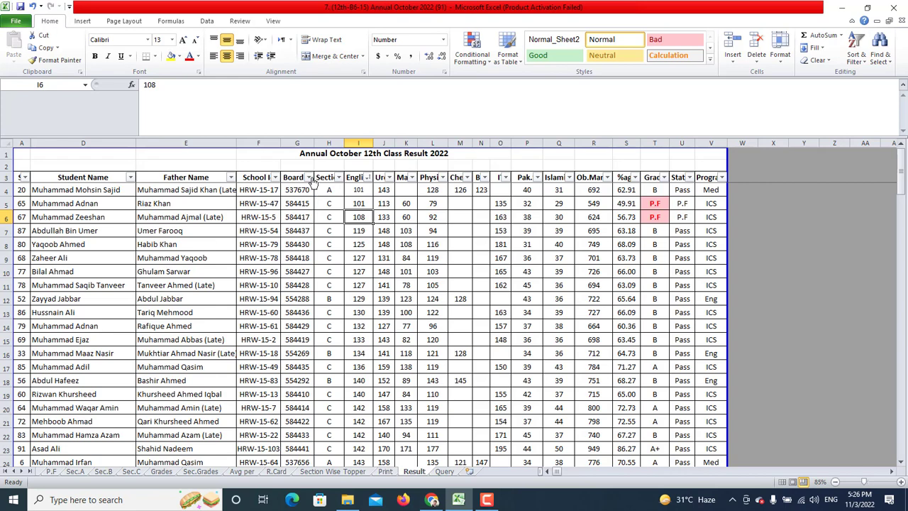
left_click(308, 177)
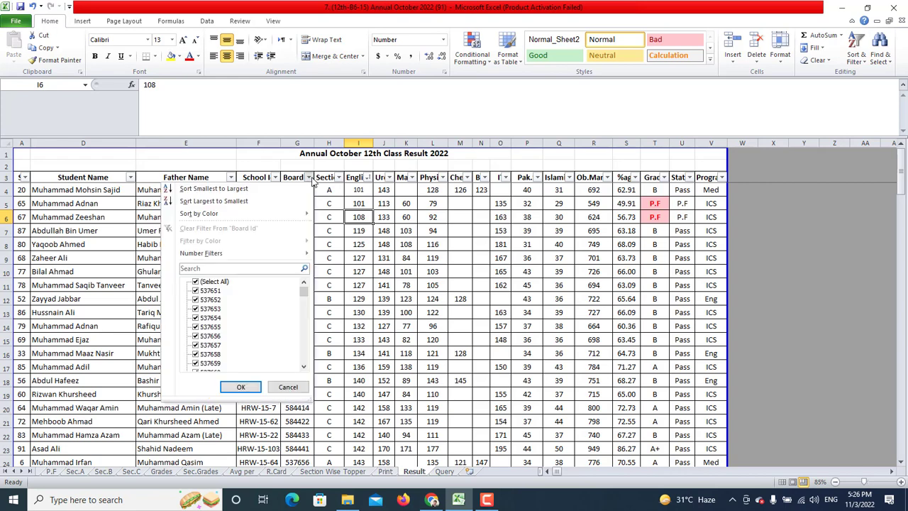
left_click(266, 190)
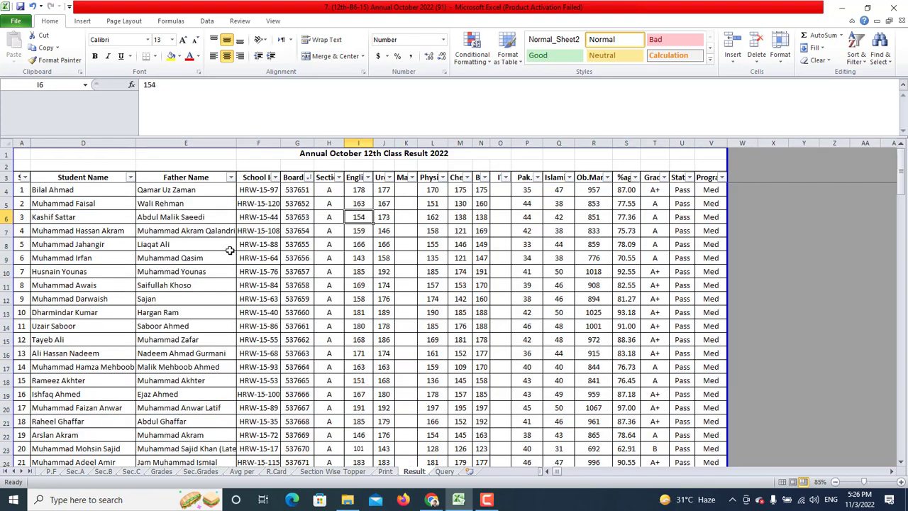
Step: Sort the table by Ob.Marks from largest to smallest
left_click(608, 178)
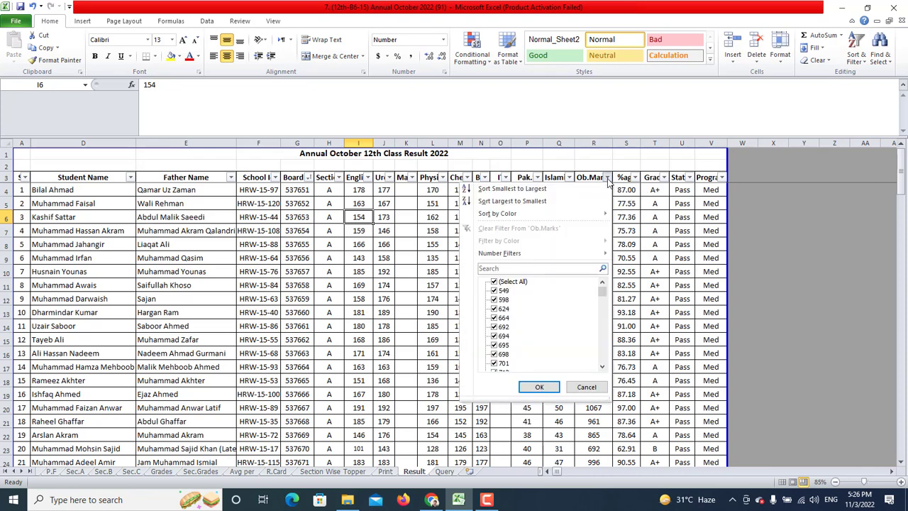
left_click(517, 203)
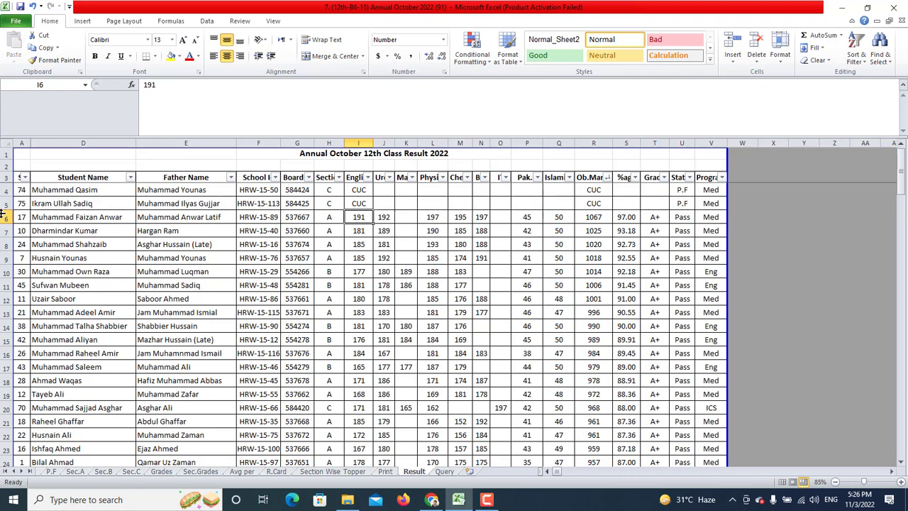
left_click(592, 214)
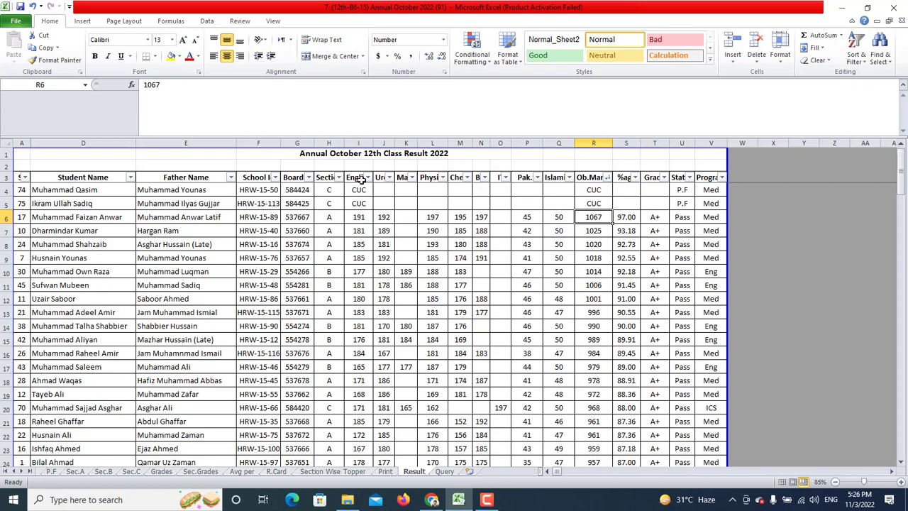
left_click(607, 177)
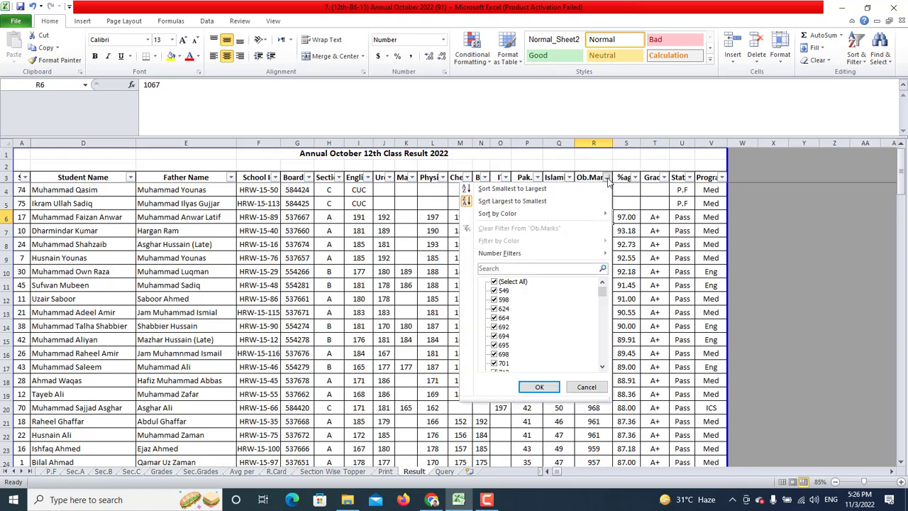
left_click(496, 201)
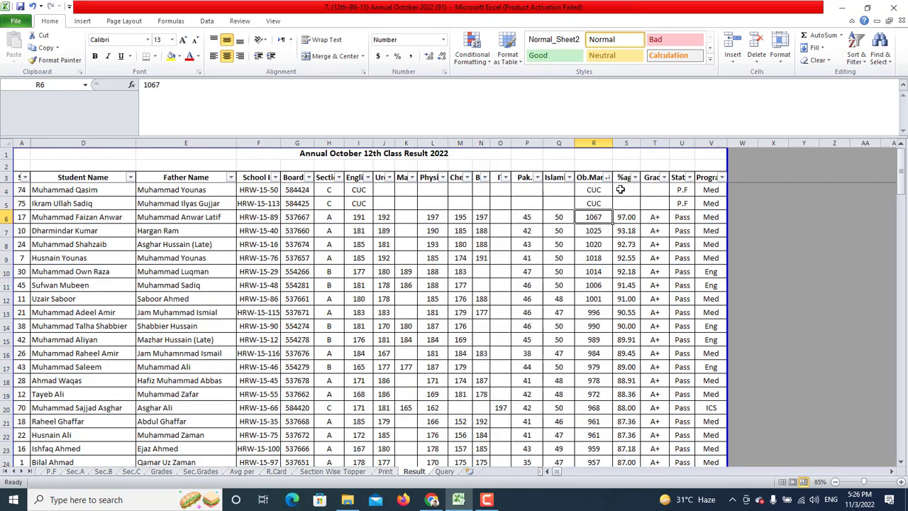
Step: Sort the table by Board Id from smallest to largest and look over that column's number filter options
left_click(309, 177)
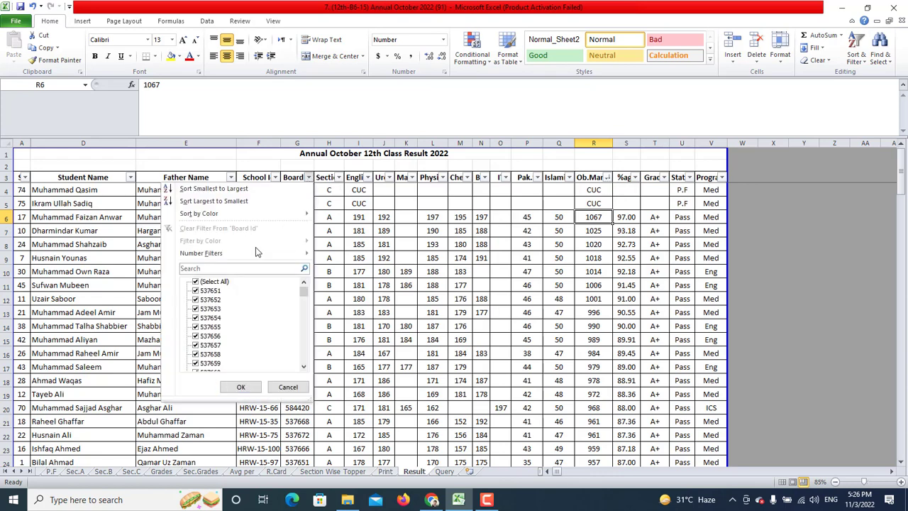
left_click(253, 190)
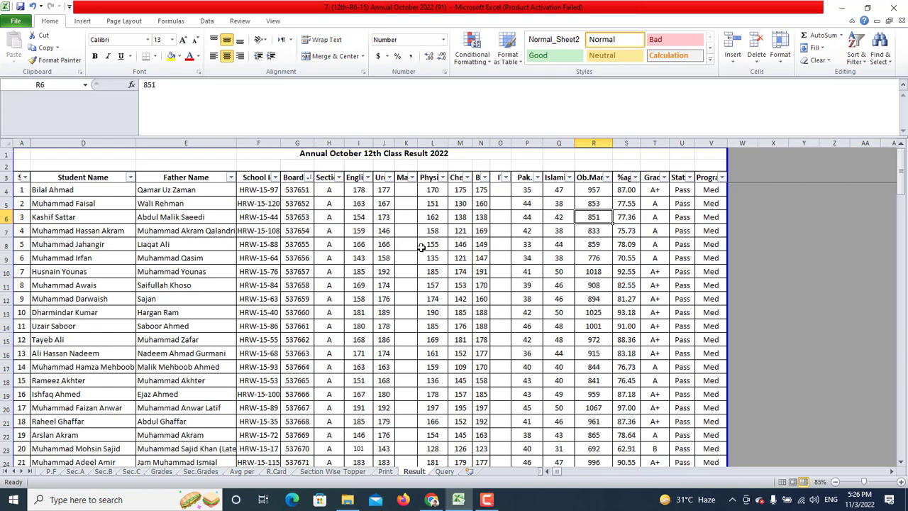
left_click(310, 179)
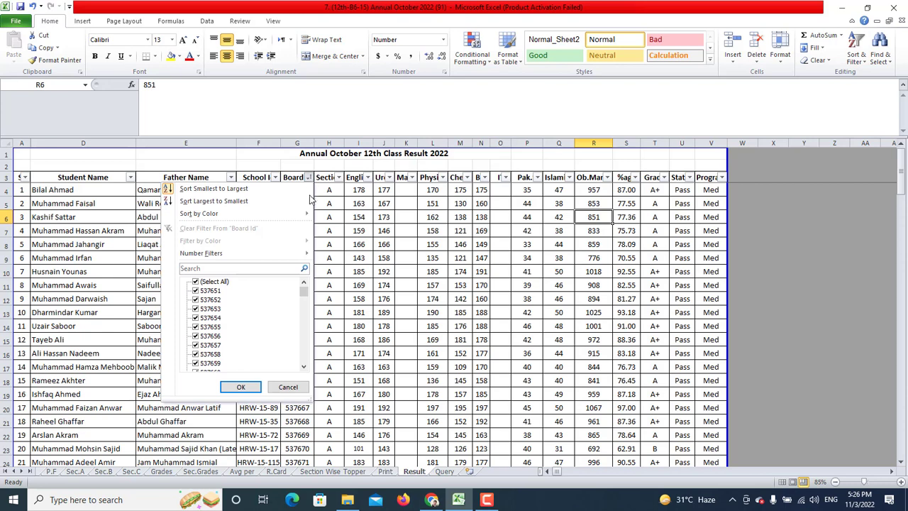
mouse_move(310, 254)
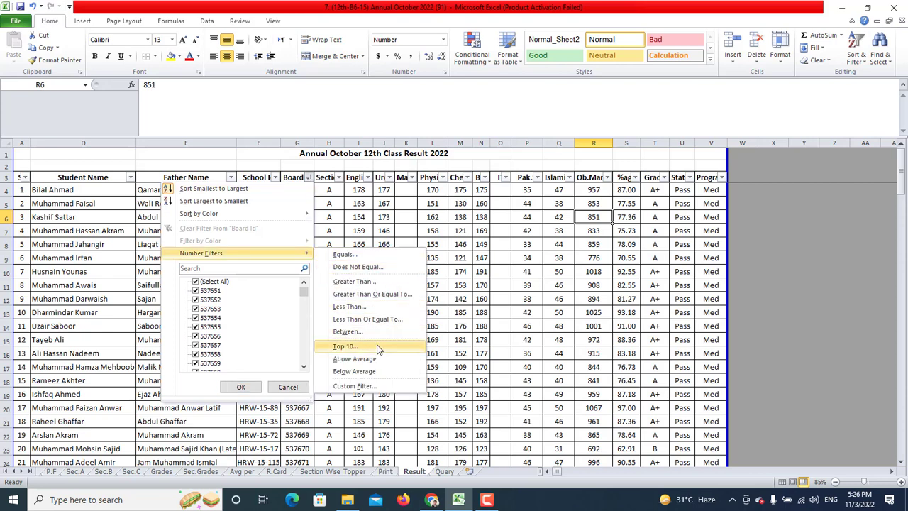
left_click(605, 250)
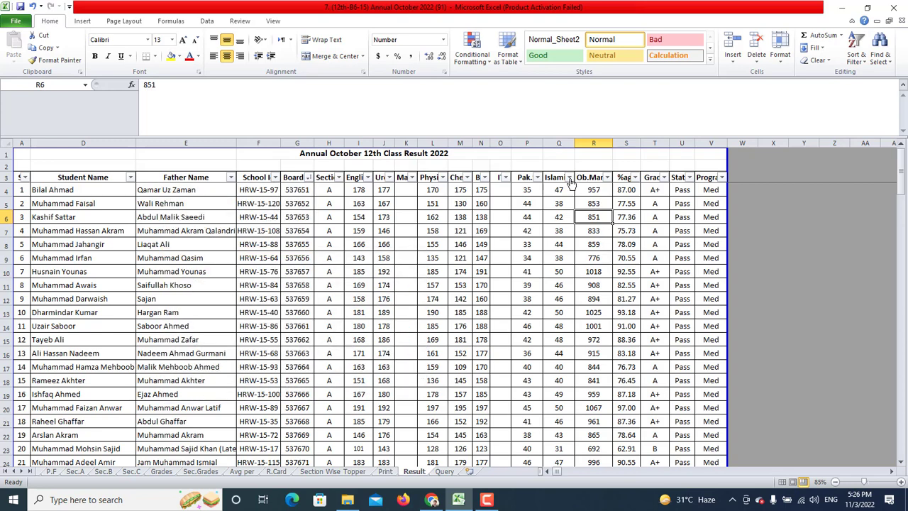
Step: Filter the Ob.Marks column to show the top 10 items, checking the Top/Bottom and Items/Percent choices
left_click(607, 179)
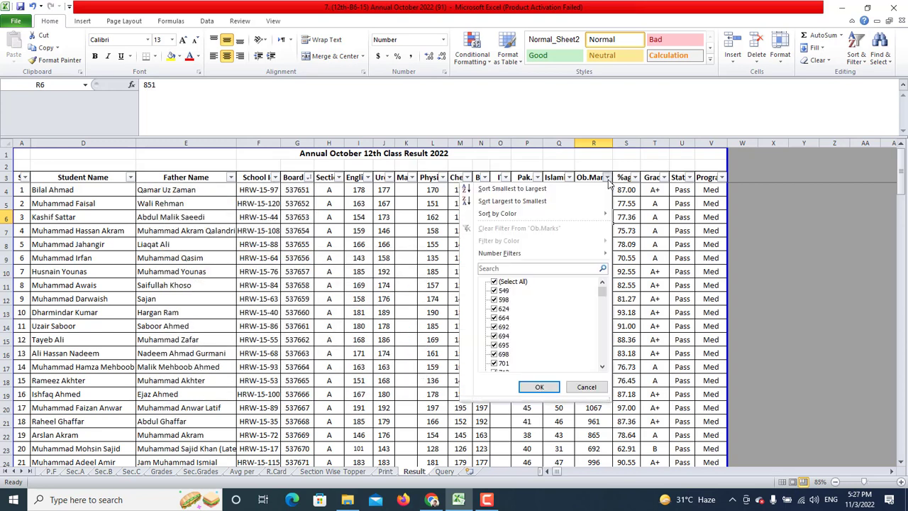
mouse_move(605, 254)
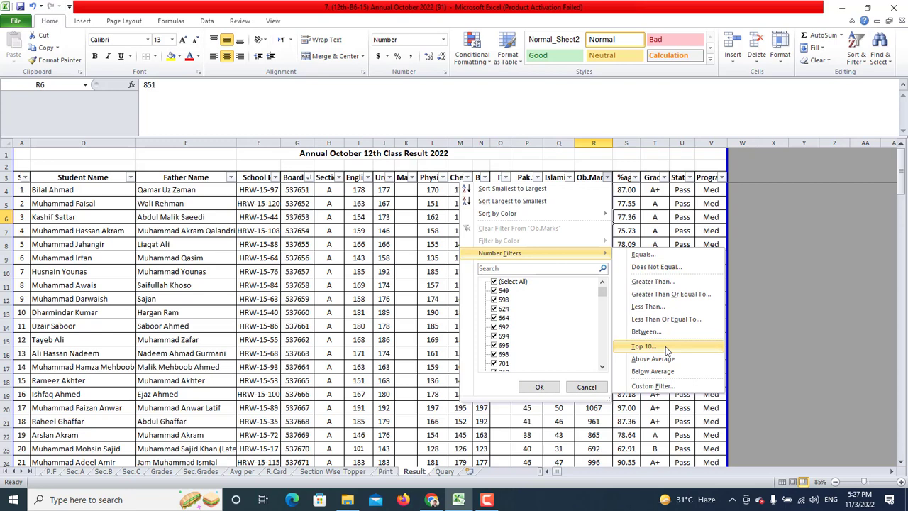
left_click(644, 346)
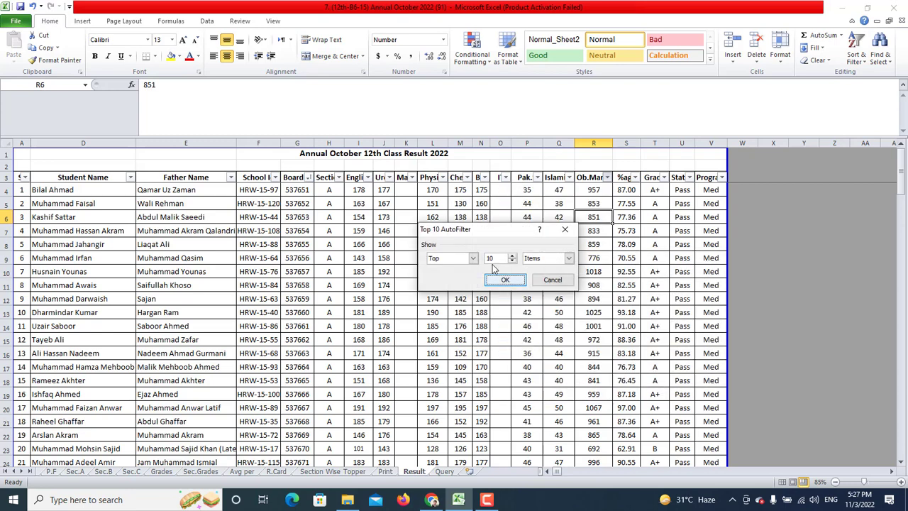
left_click(569, 259)
left_click(570, 261)
left_click(570, 261)
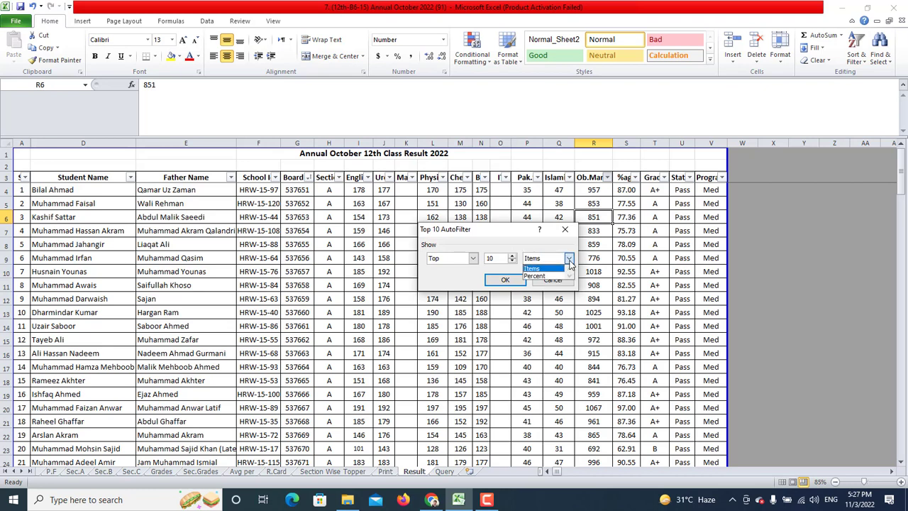
left_click(498, 244)
left_click(473, 260)
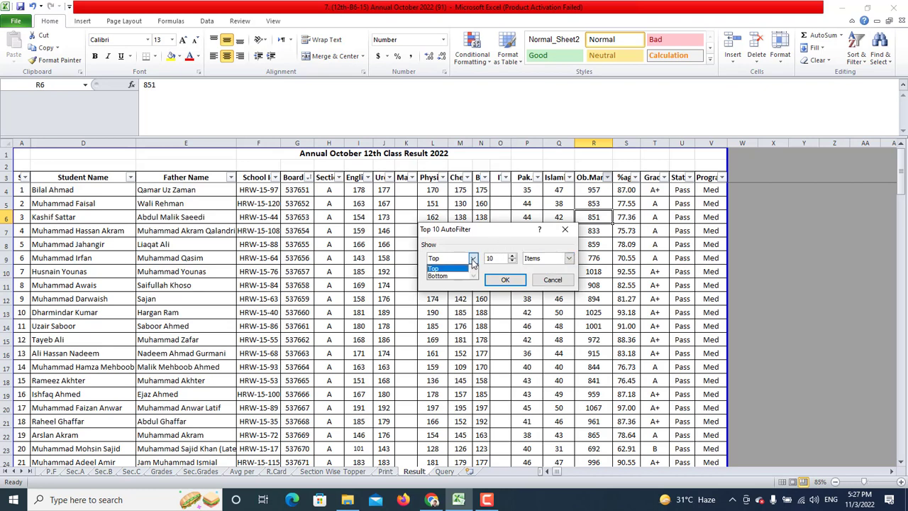
left_click(492, 240)
left_click(505, 281)
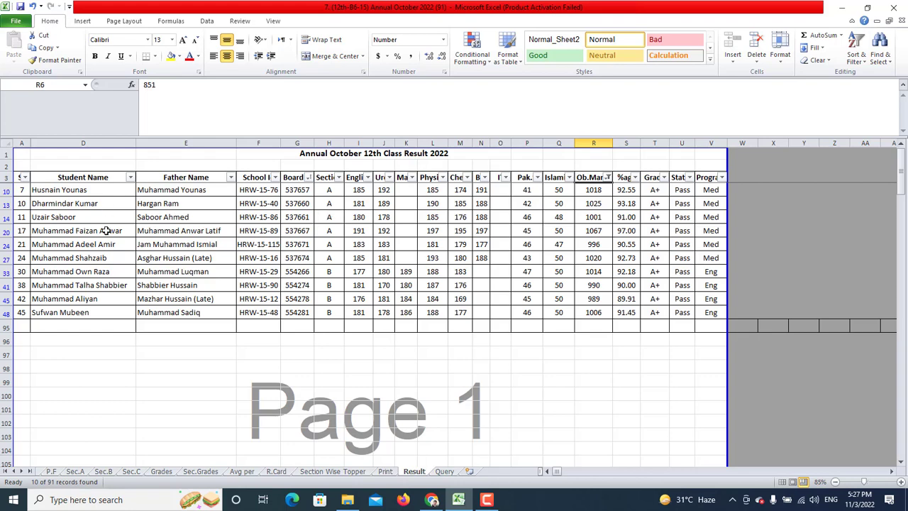
Step: Highlight the filtered student rows and review the Ob.Marks filter list and its Top 10 settings without changing them
left_click_drag(6, 190, 6, 324)
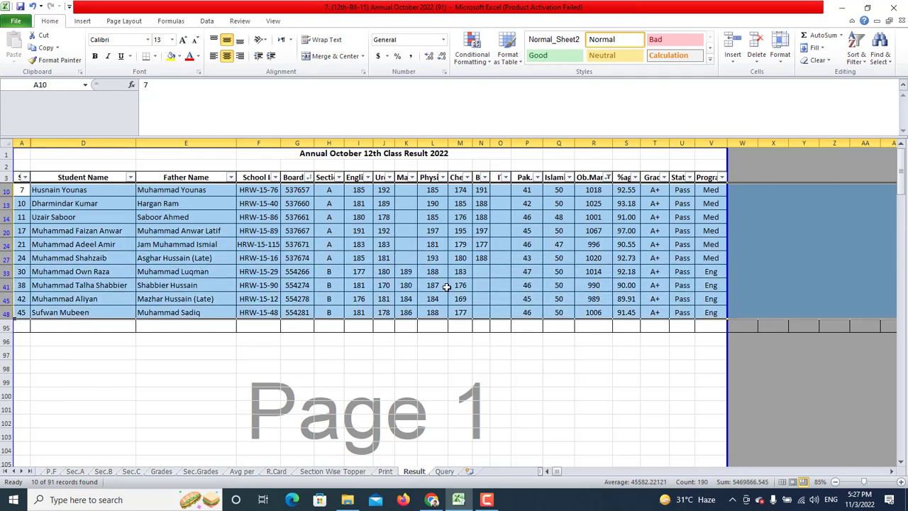
left_click(568, 218)
left_click(608, 177)
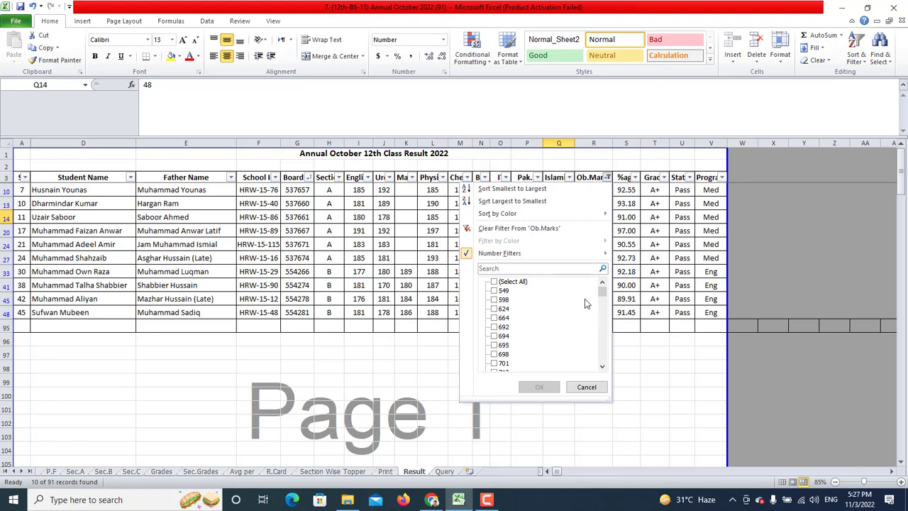
left_click(587, 388)
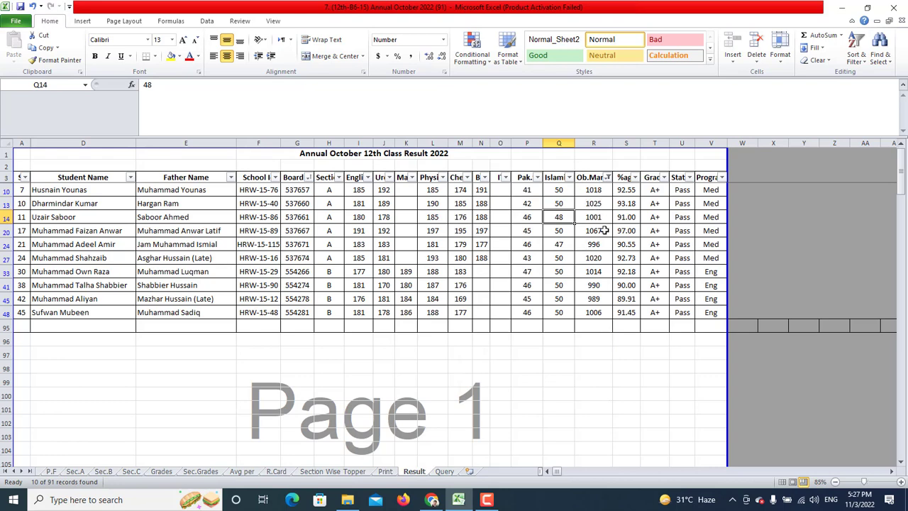
left_click(607, 177)
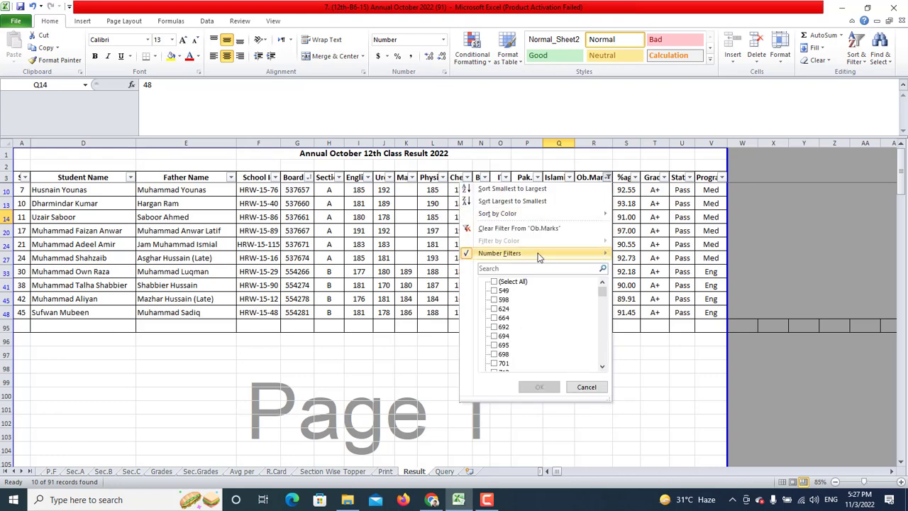
mouse_move(538, 252)
left_click(642, 346)
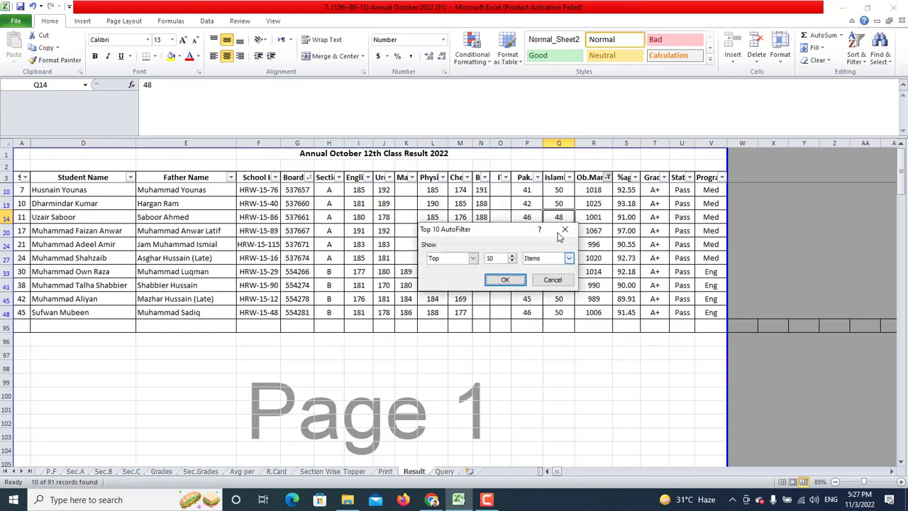
left_click(553, 280)
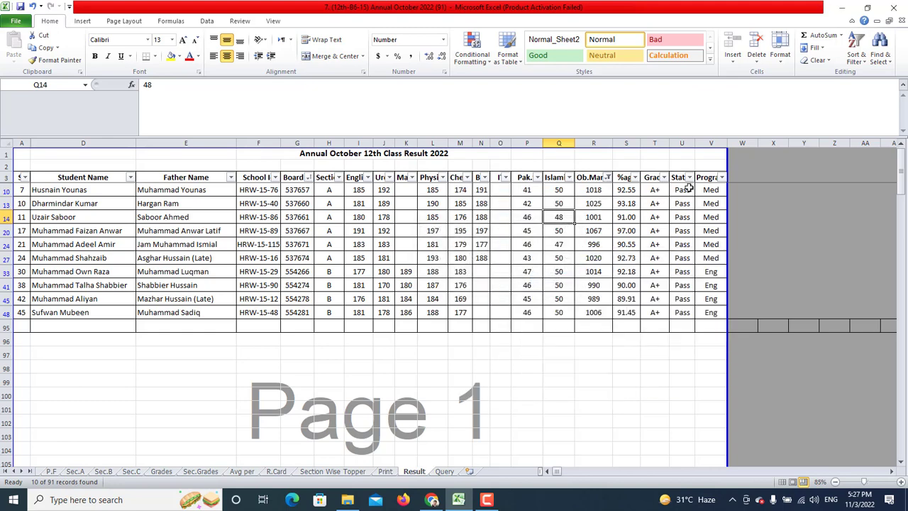
Step: Turn off filtering on the result table's header row from Sr to Program
left_click_drag(709, 177, 22, 177)
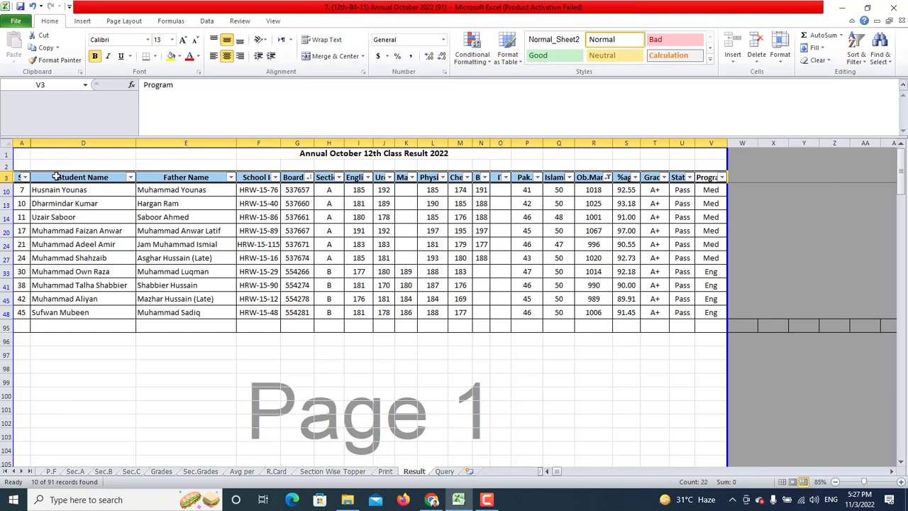
left_click(856, 55)
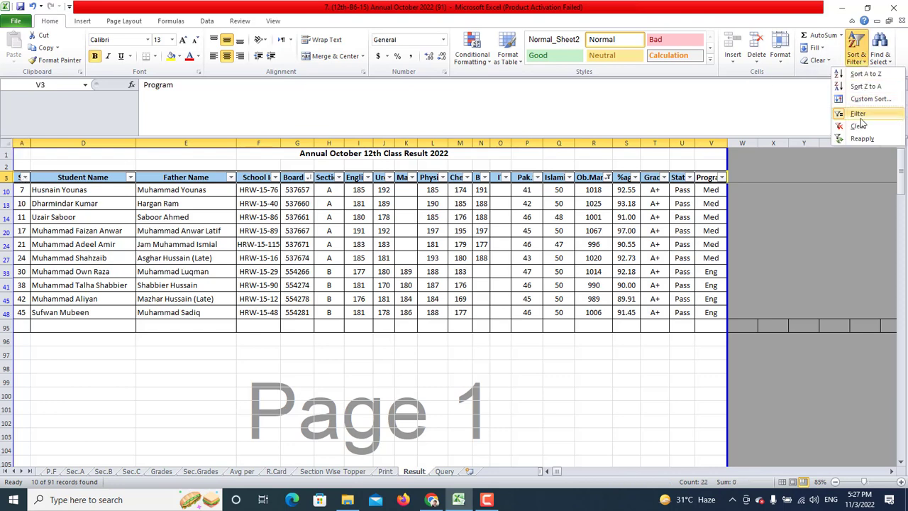
left_click(853, 118)
left_click(615, 204)
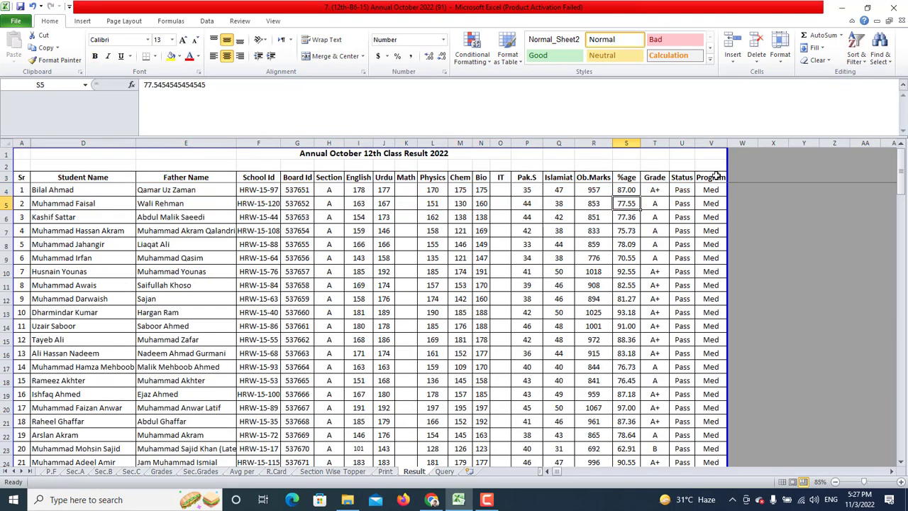
Step: Turn filtering back on for the whole header row from Sr to Program
left_click_drag(712, 177, 22, 177)
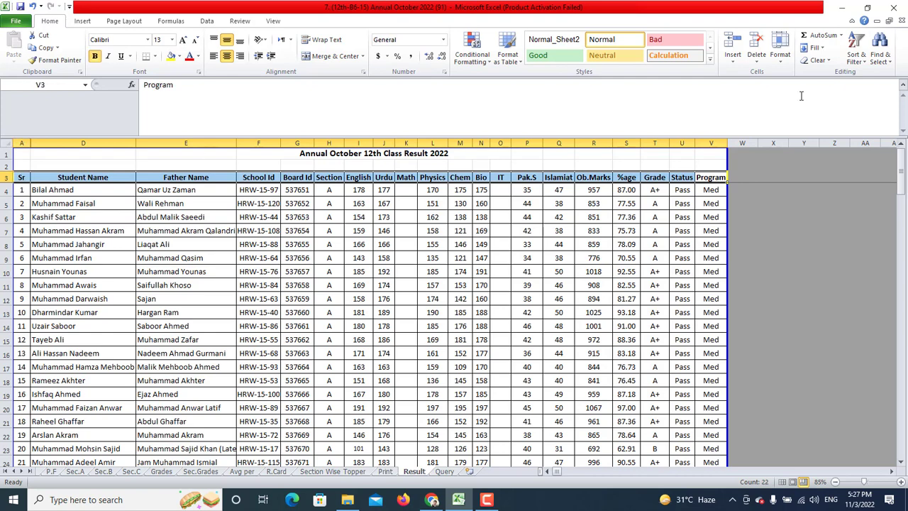
left_click(856, 56)
left_click(858, 113)
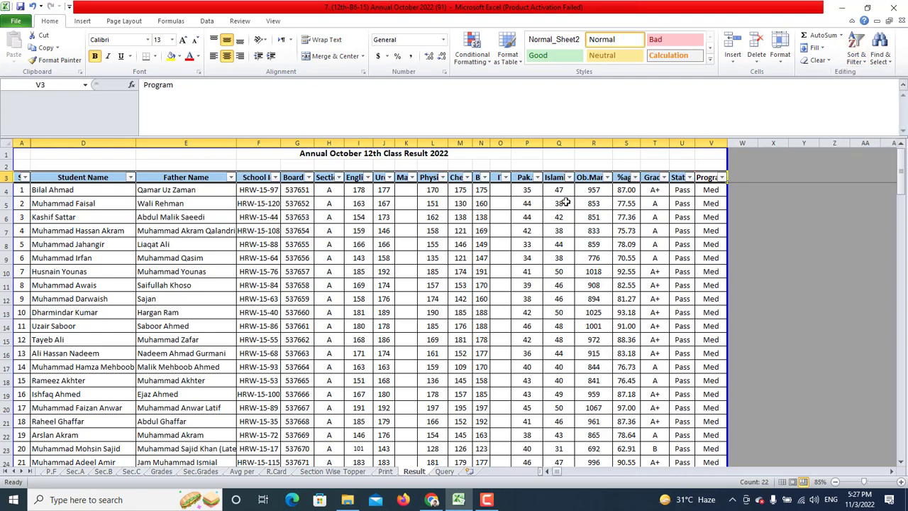
Step: Look through the values in the Ob.Marks filter list and deselect all of them
left_click(602, 188)
left_click(607, 177)
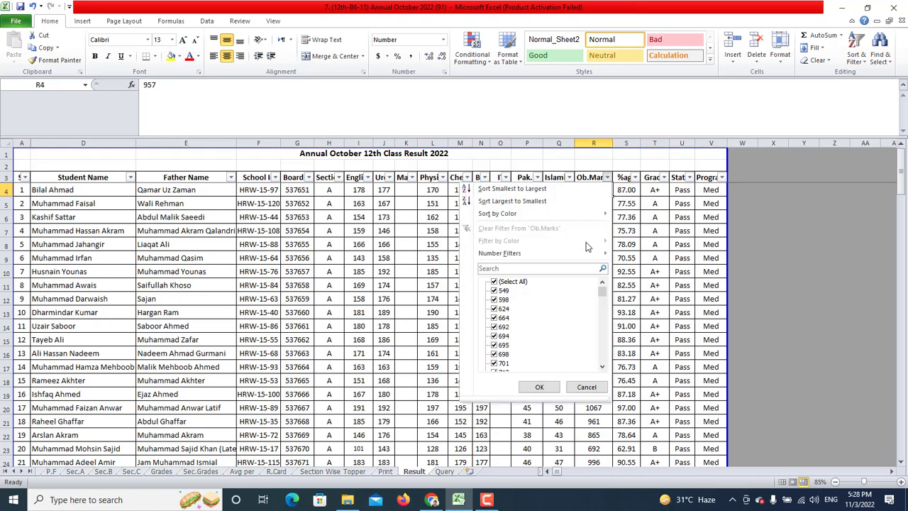
left_click_drag(602, 298, 602, 365)
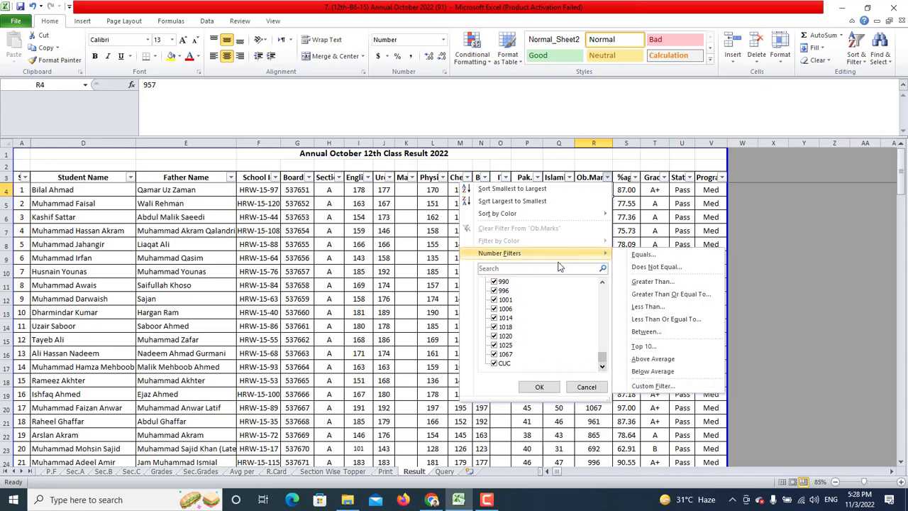
left_click(494, 363)
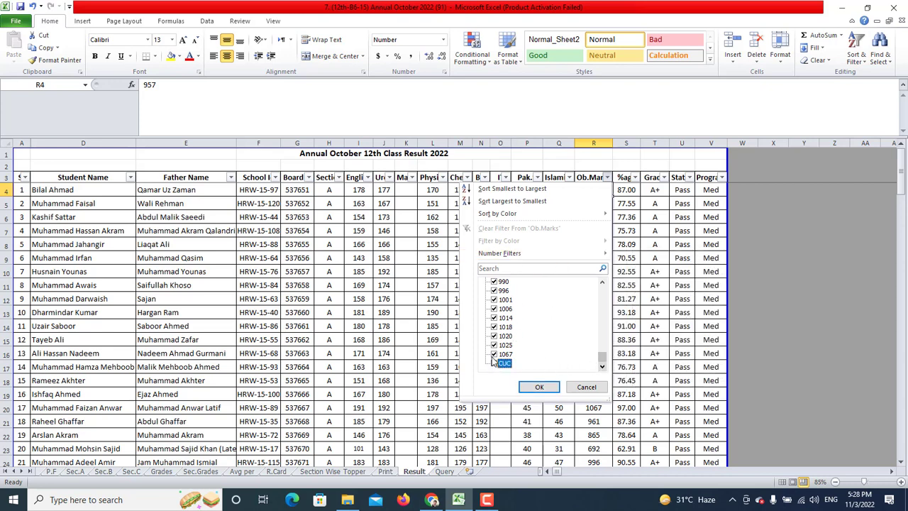
left_click_drag(602, 360, 602, 291)
left_click(512, 282)
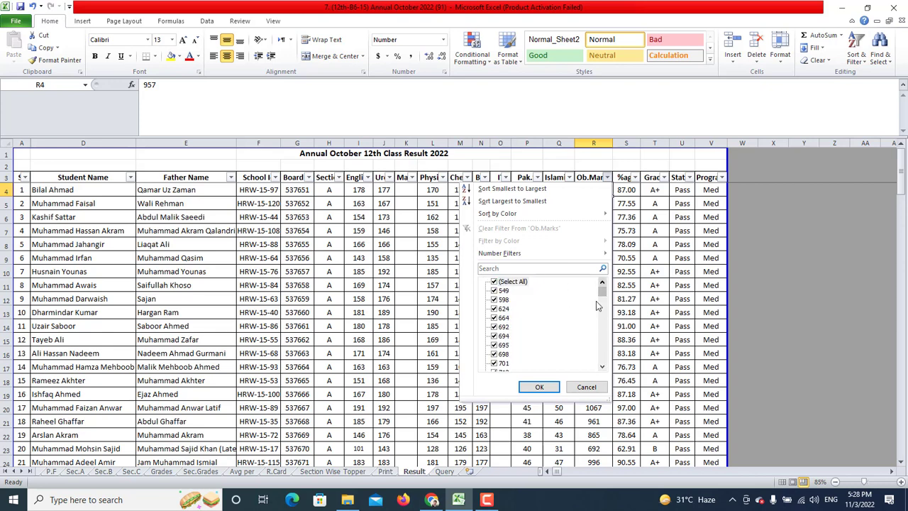
left_click(512, 282)
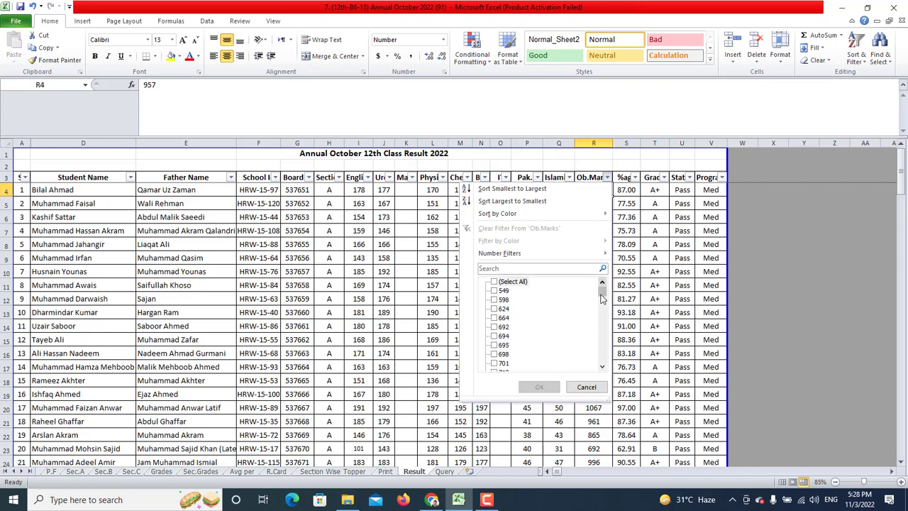
Step: Filter Ob.Marks to the ten individual values 989, 990, 996, 1001, 1006, 1014, 1018, 1020, 1025 and 1067
left_click_drag(601, 299, 602, 363)
left_click(502, 353)
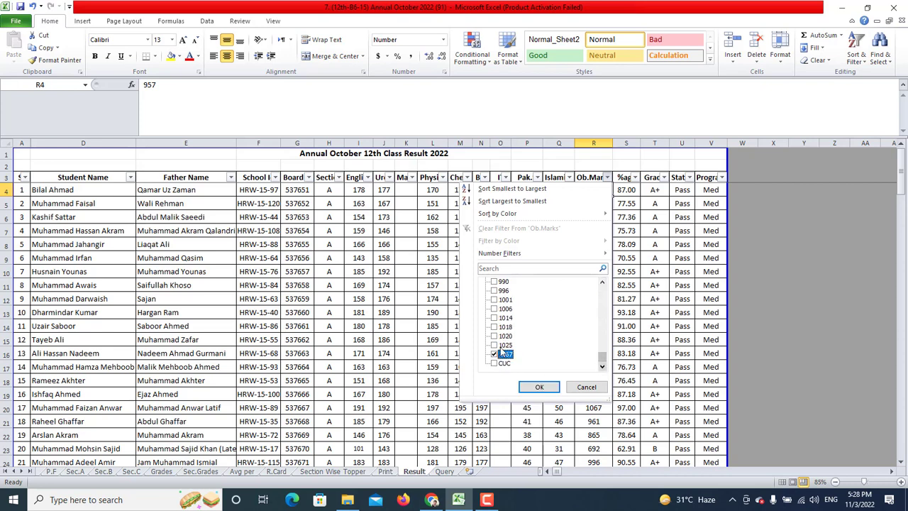
left_click(503, 344)
left_click(505, 336)
left_click(505, 326)
left_click(506, 308)
left_click(503, 300)
left_click(502, 290)
left_click(503, 282)
left_click(602, 282)
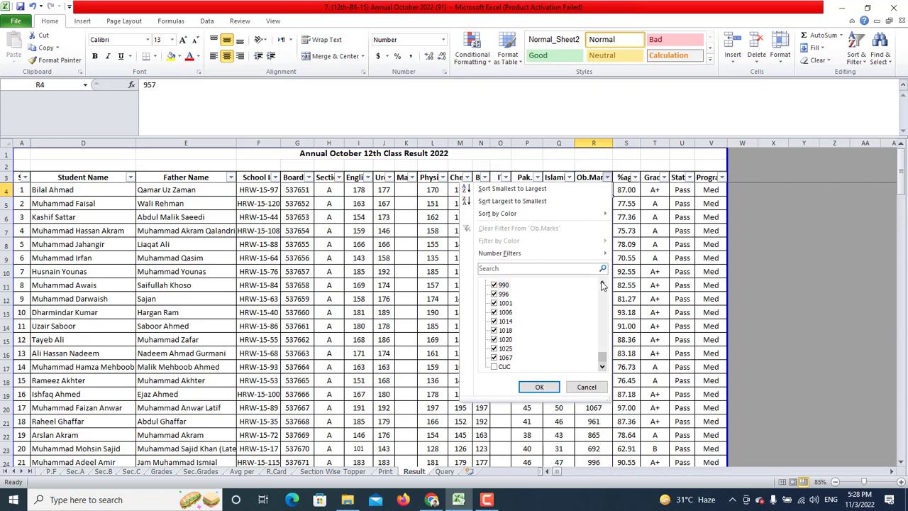
left_click(602, 283)
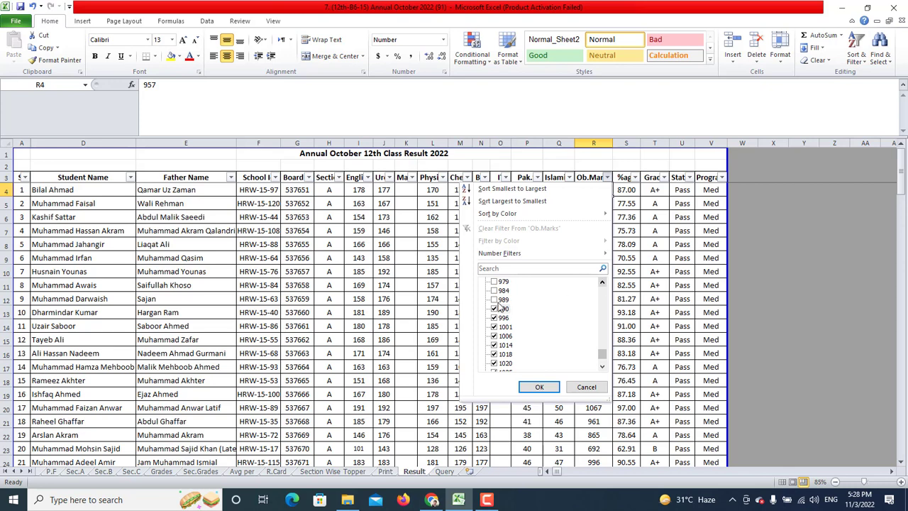
left_click(503, 300)
left_click(533, 386)
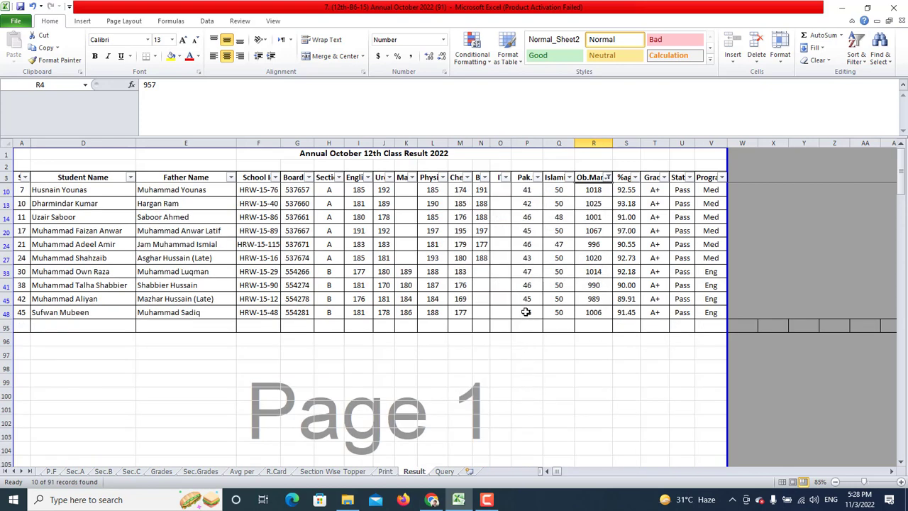
Step: Select all values again in the Ob.Marks filter so that every student row is shown
left_click(607, 177)
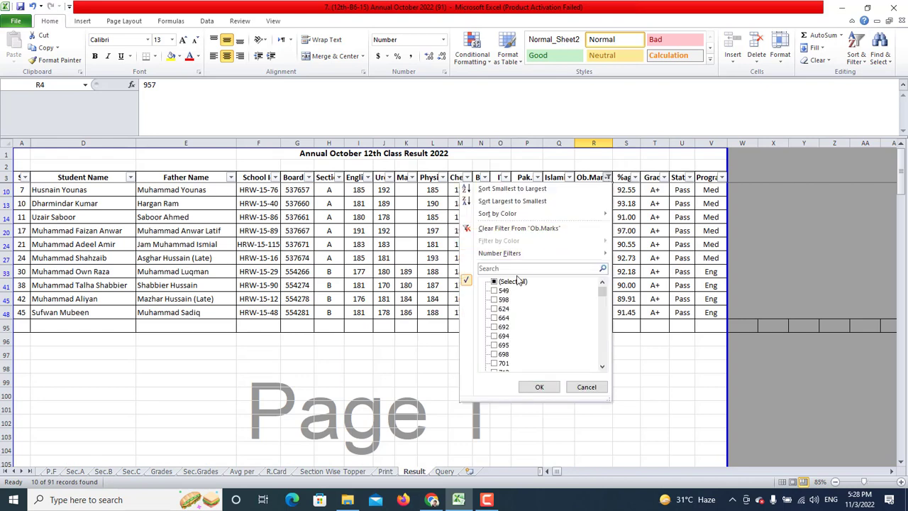
left_click(494, 282)
left_click(539, 386)
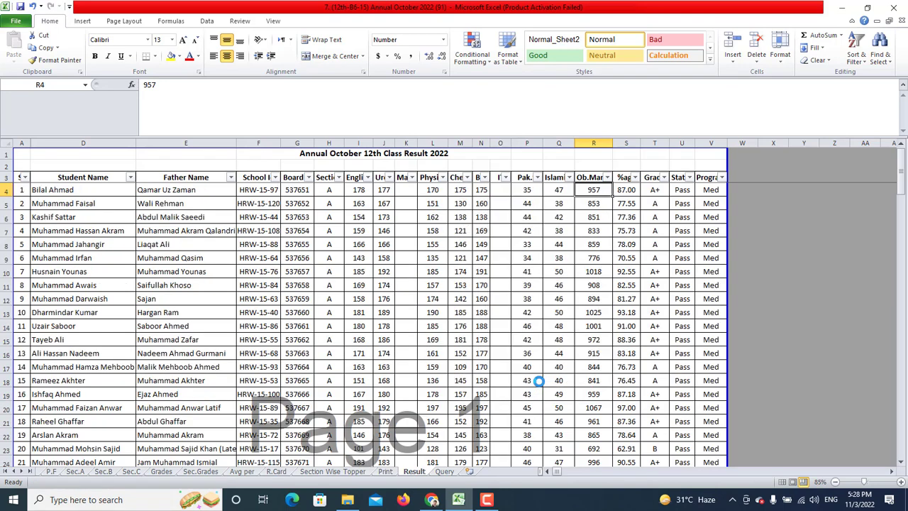
Step: Apply a custom sort by ERP on Values, ordered Smallest to Largest
left_click(851, 65)
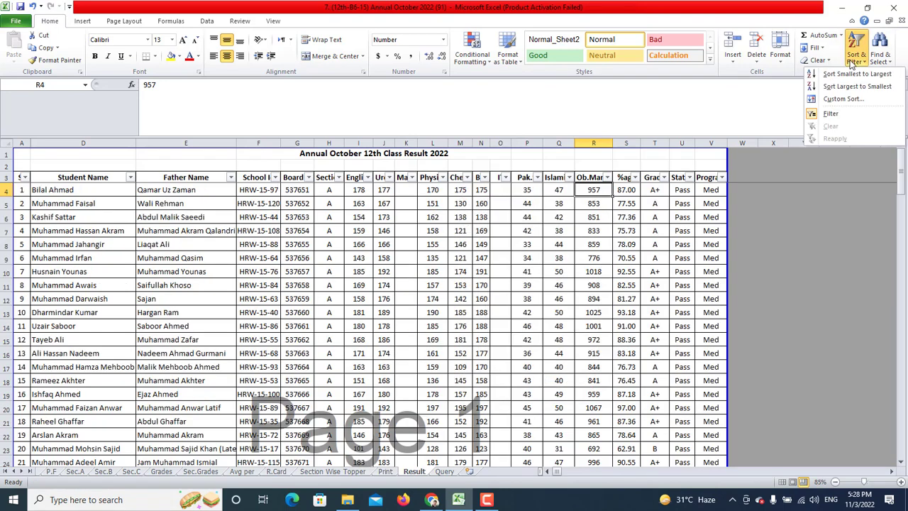
left_click(844, 99)
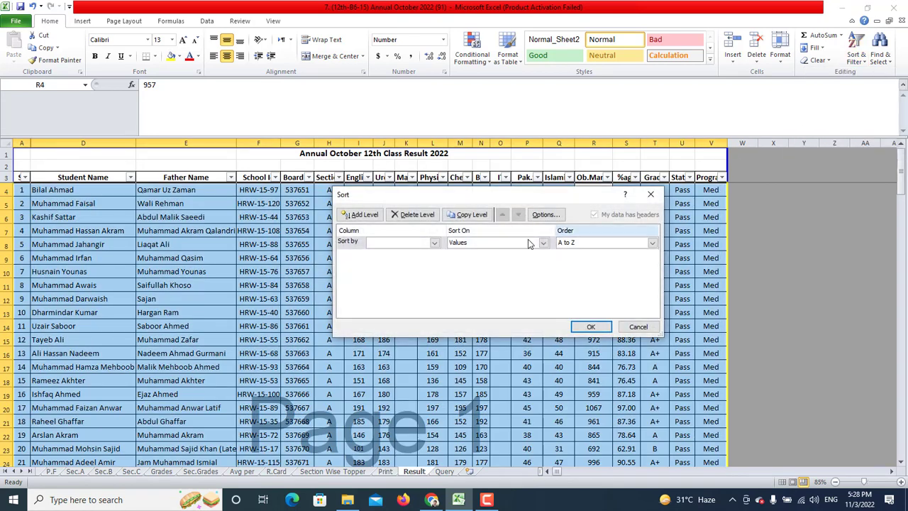
left_click(434, 244)
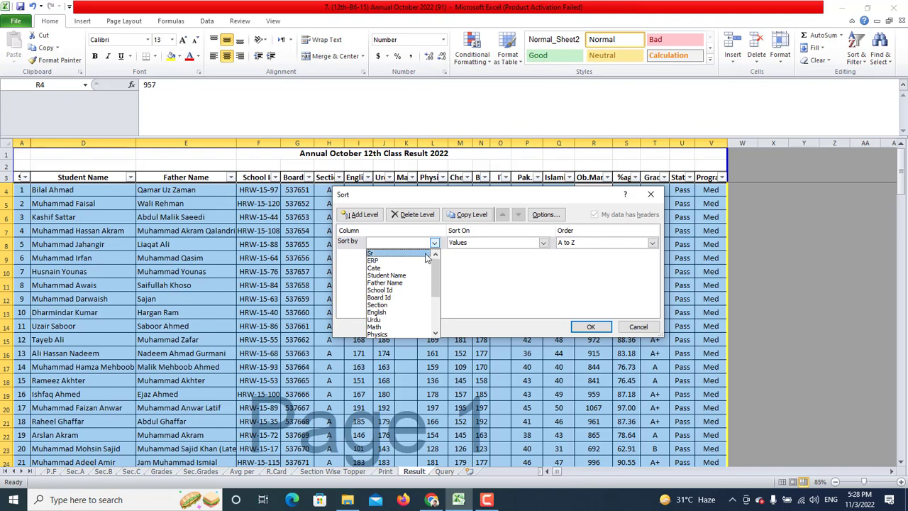
left_click(505, 245)
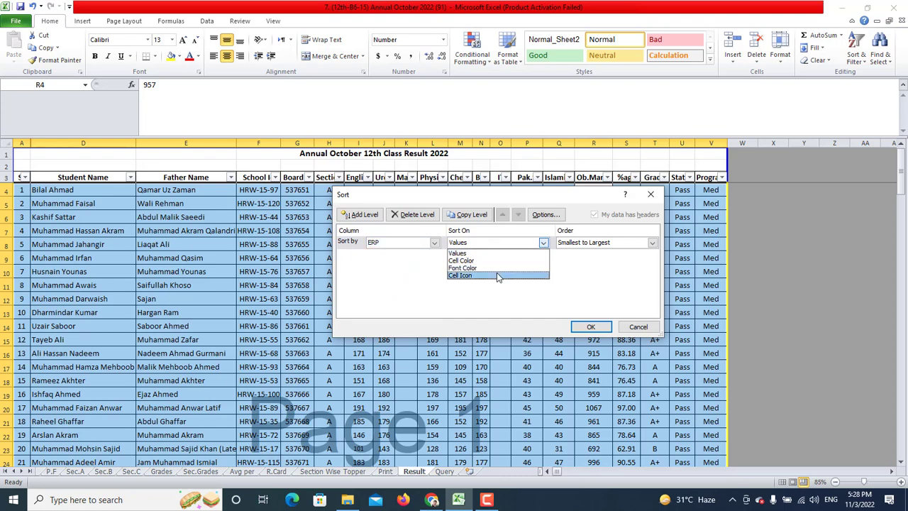
left_click(490, 253)
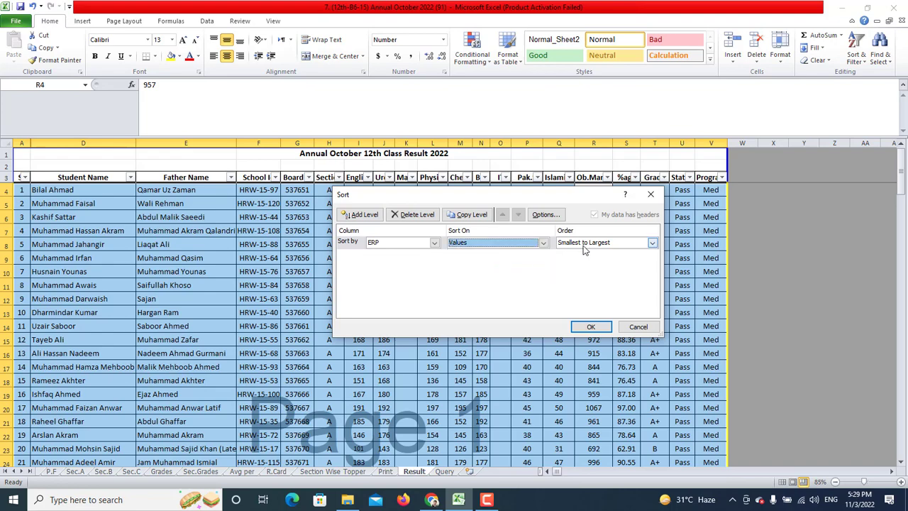
left_click(590, 245)
left_click(589, 253)
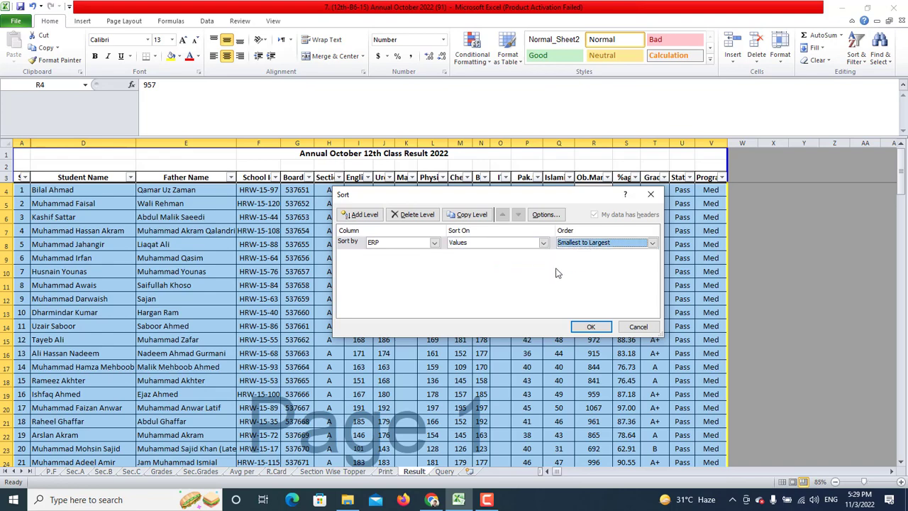
left_click(593, 326)
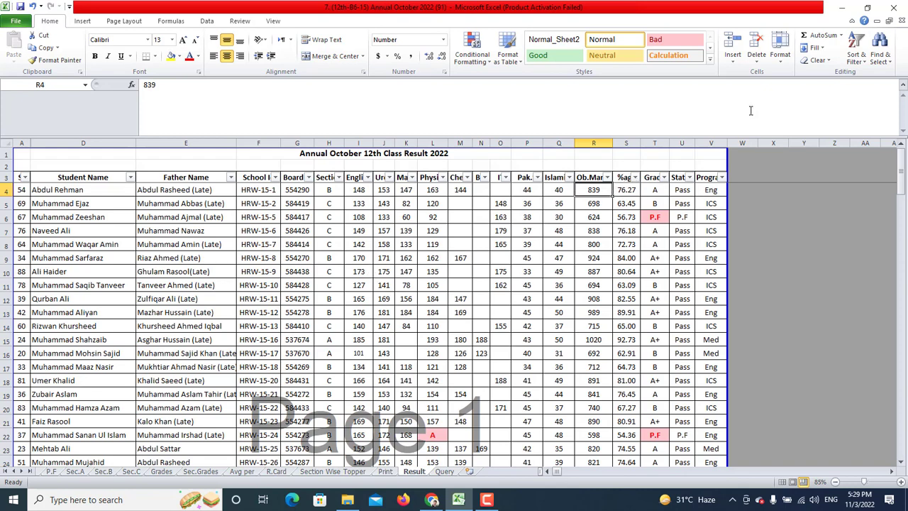
Step: Add a second level to the custom sort, using Ob.Marks below the ERP level
left_click(854, 57)
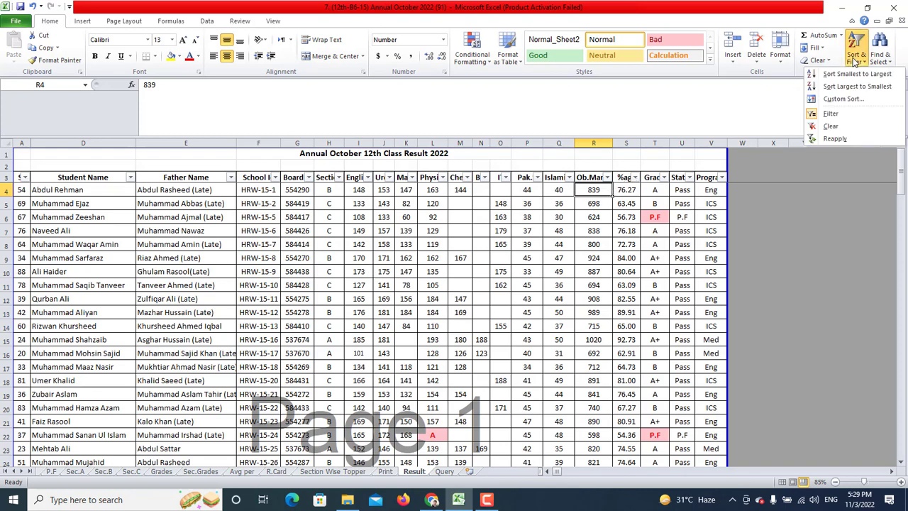
left_click(856, 103)
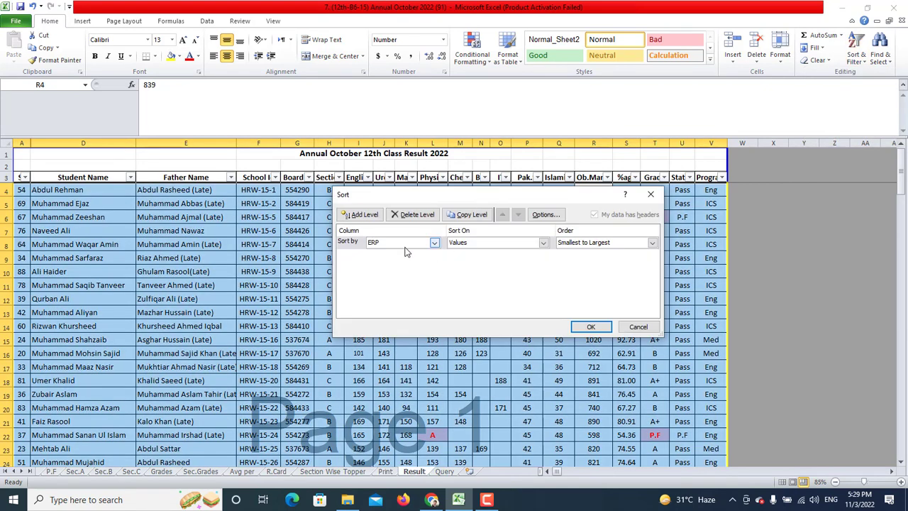
left_click(363, 214)
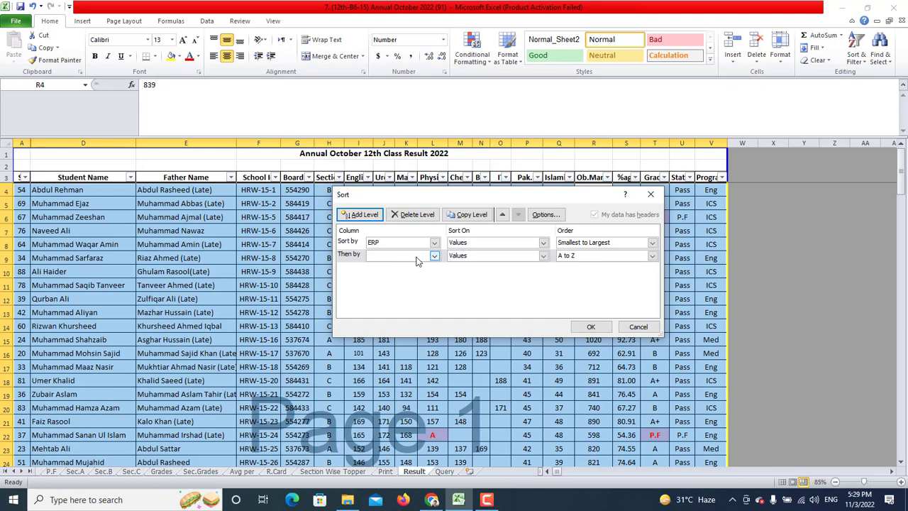
left_click(434, 257)
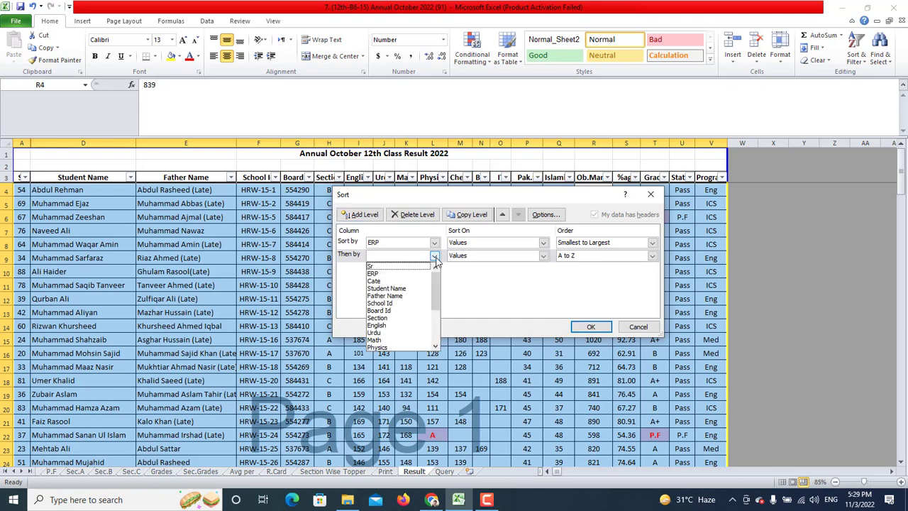
scroll(437, 262, "down", 4)
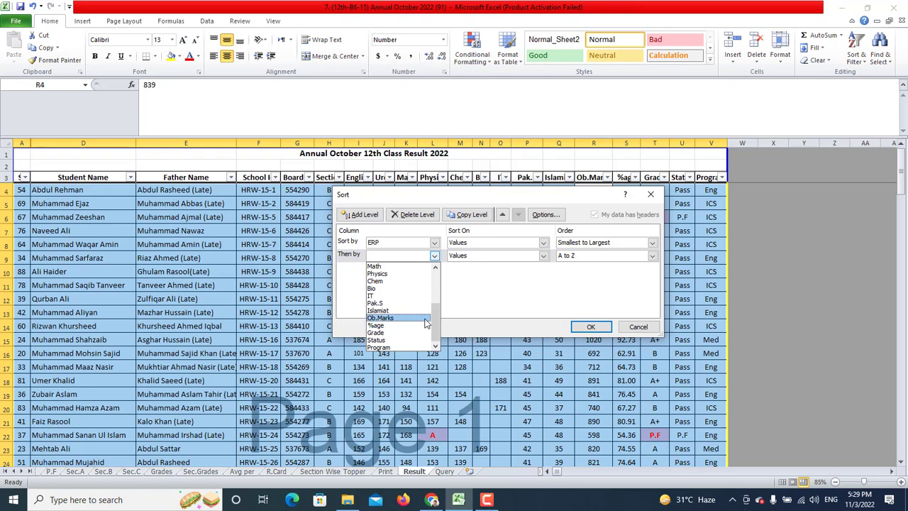
left_click(425, 323)
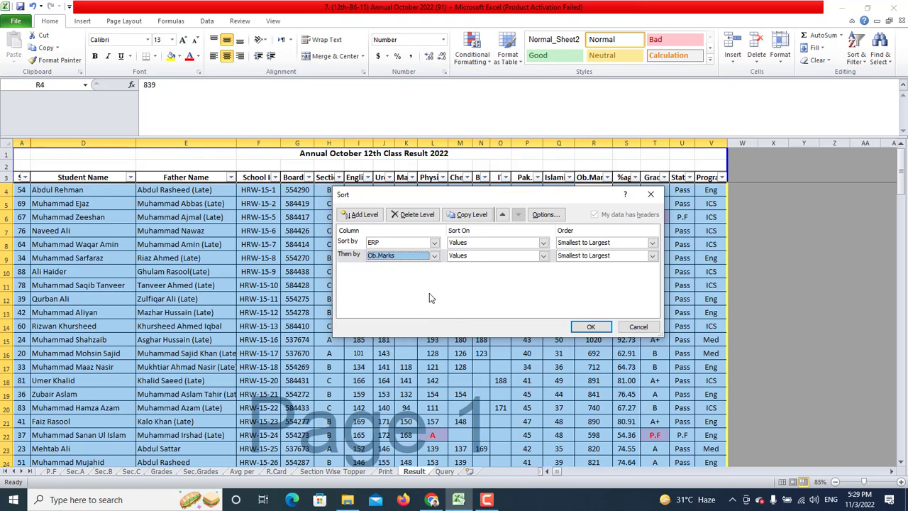
Step: Order the Ob.Marks level on Values from Largest to Smallest, apply the two-level sort and look over the rows
left_click(543, 256)
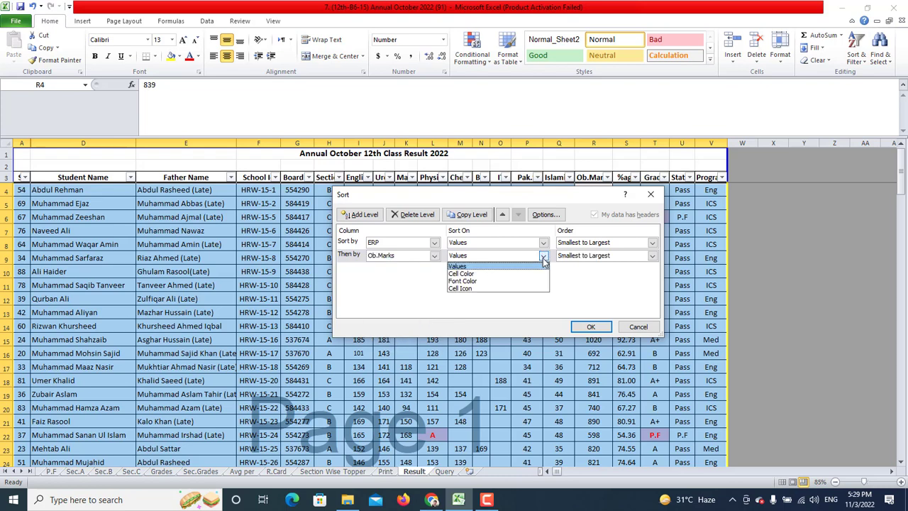
left_click(596, 261)
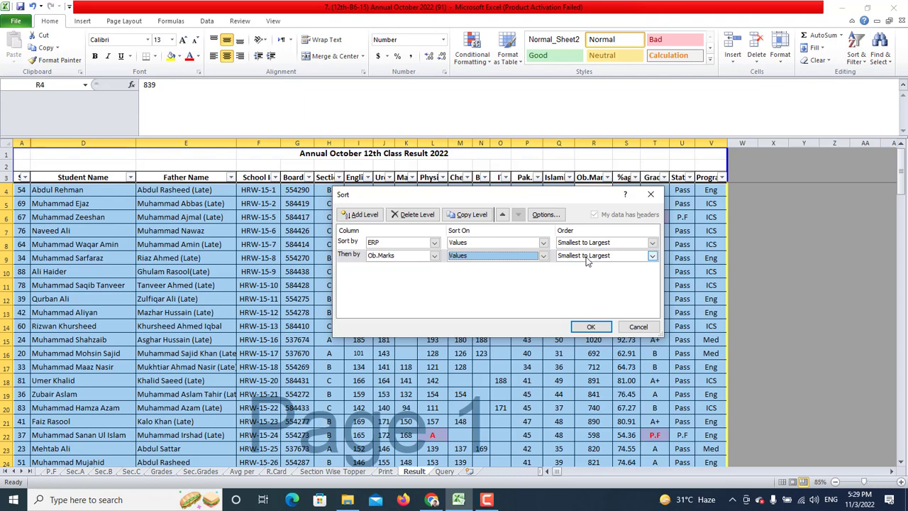
left_click(587, 259)
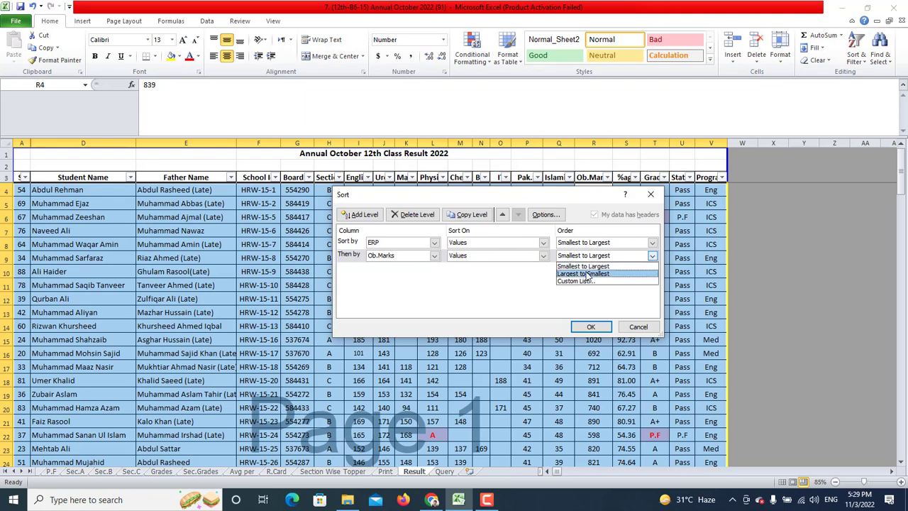
left_click(587, 276)
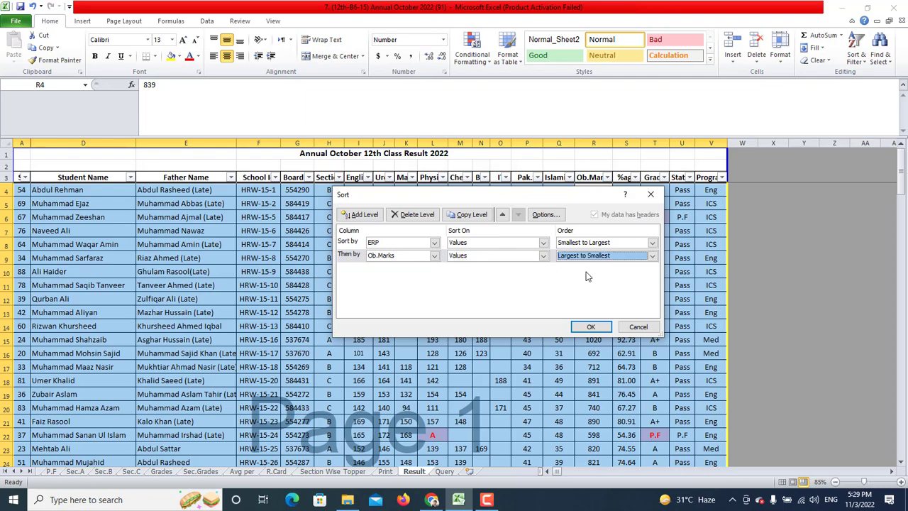
left_click(591, 327)
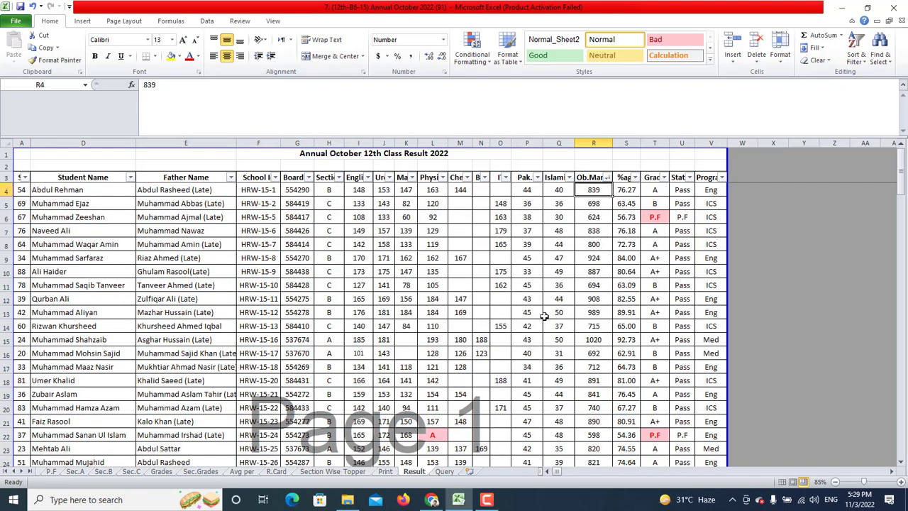
scroll(532, 298, "down", 10)
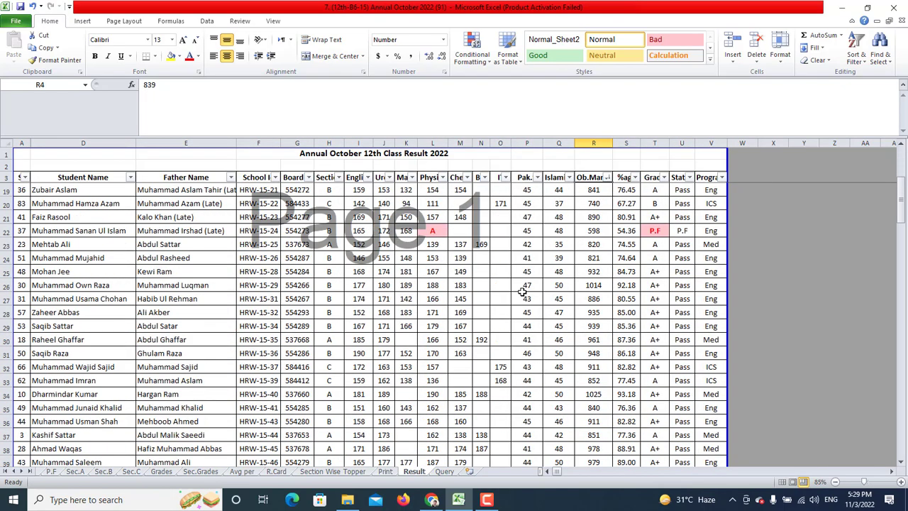
scroll(522, 292, "up", 10)
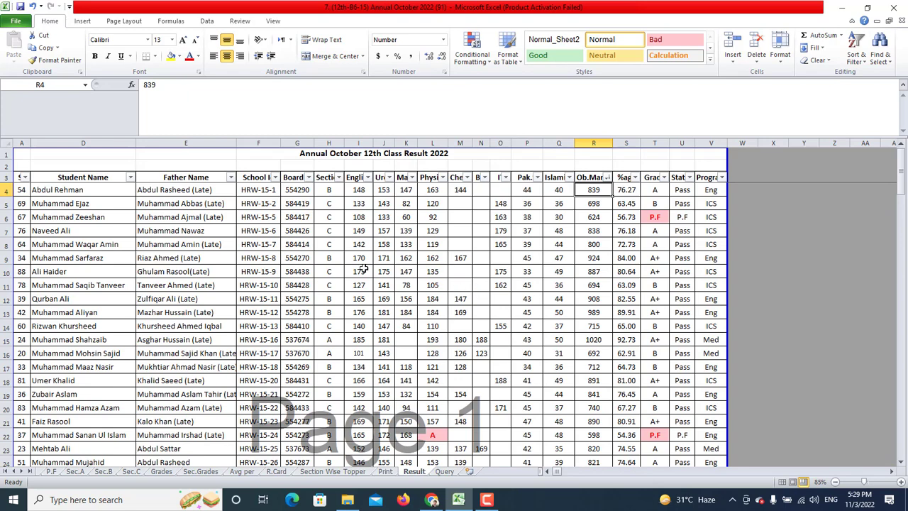
left_click(855, 63)
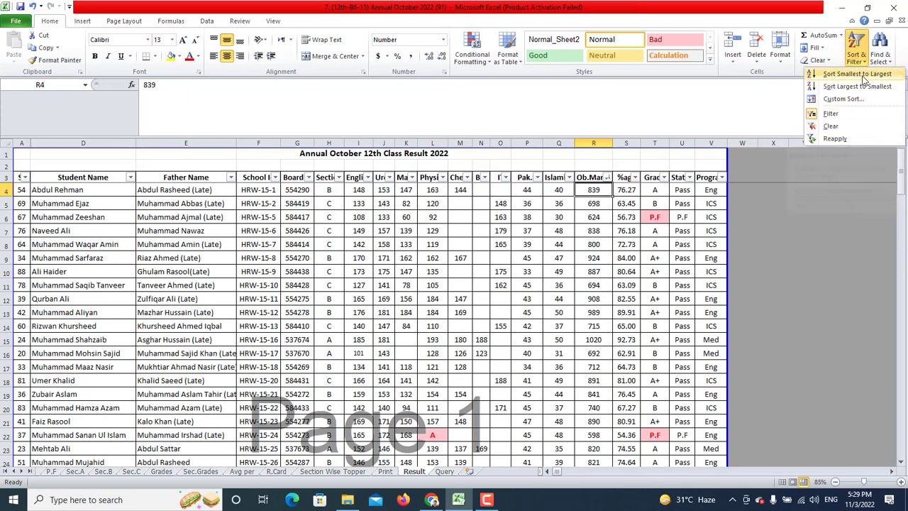
left_click(858, 56)
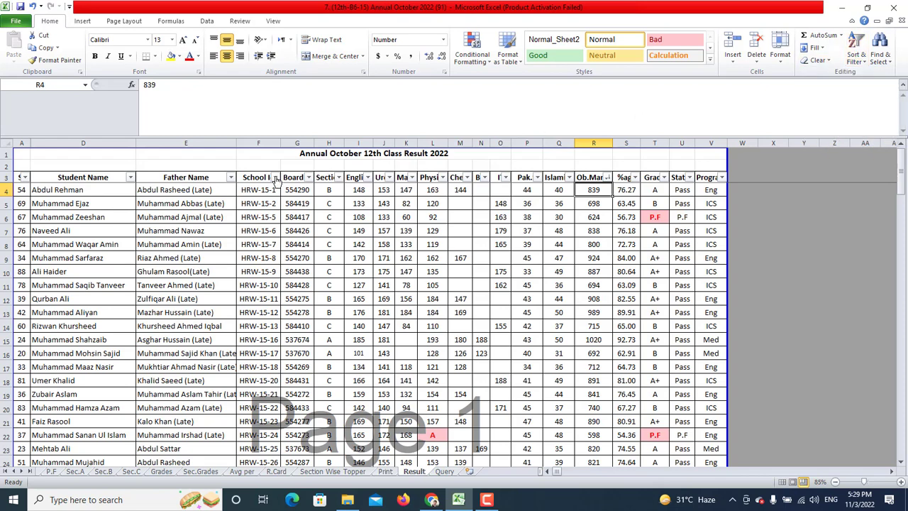
Step: Filter the Ob.Marks column by value so that only 1020, 1025 and 1067 are ticked
left_click(607, 177)
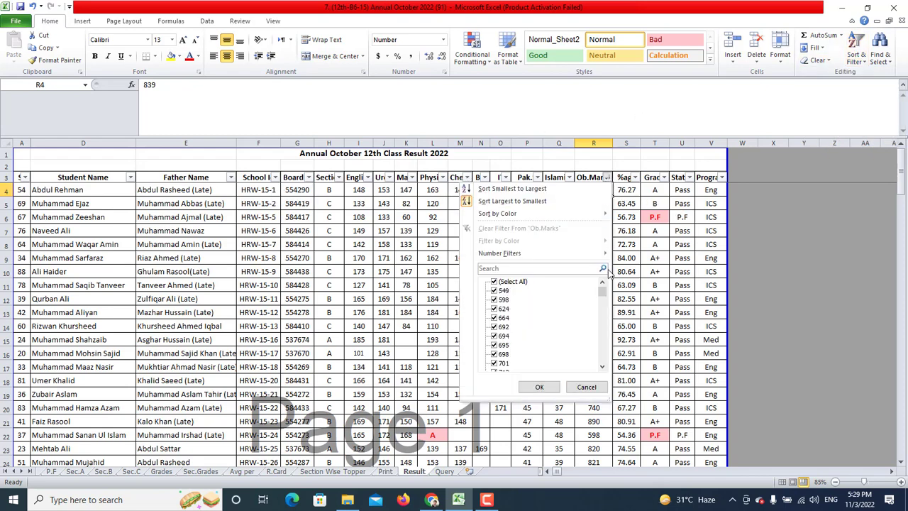
left_click_drag(606, 295, 604, 365)
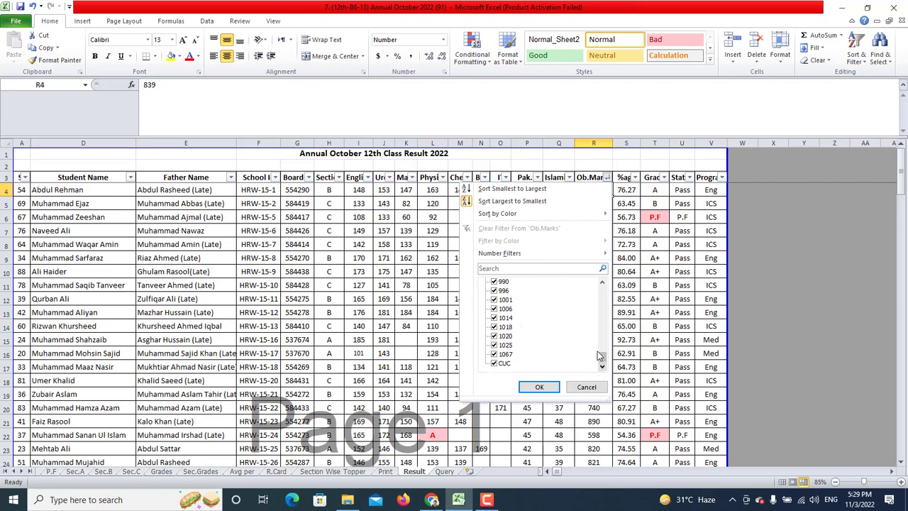
mouse_move(599, 356)
left_mouse_down()
mouse_move(602, 287)
mouse_move(603, 363)
left_mouse_up()
left_click(505, 285)
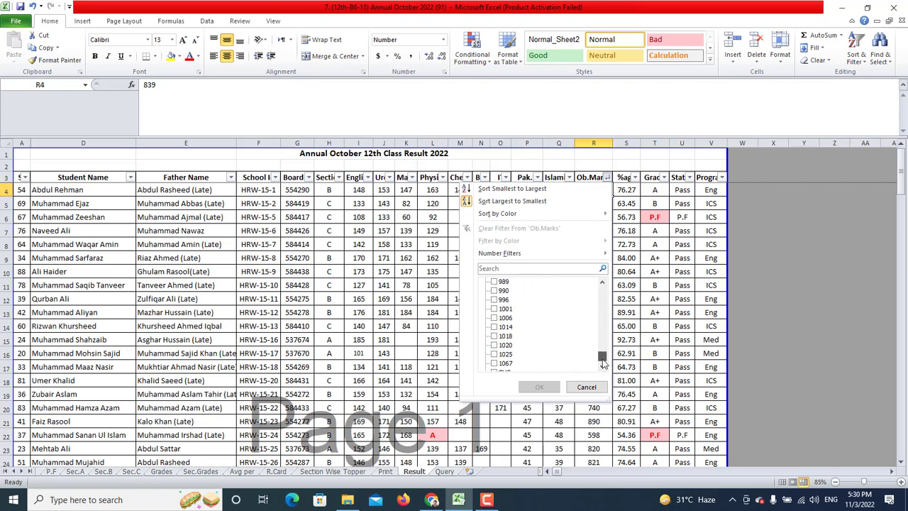
left_click(602, 367)
left_click(505, 353)
left_click(505, 345)
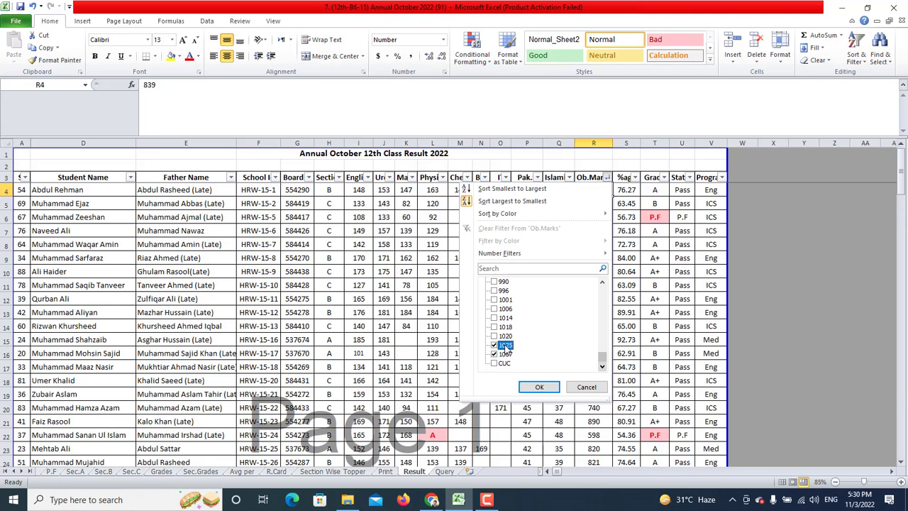
left_click(506, 336)
left_click(539, 388)
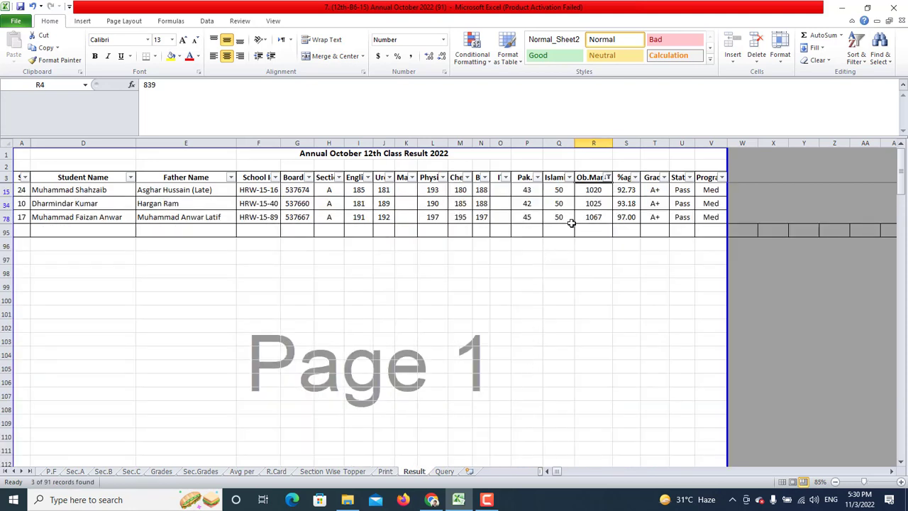
left_click(539, 270)
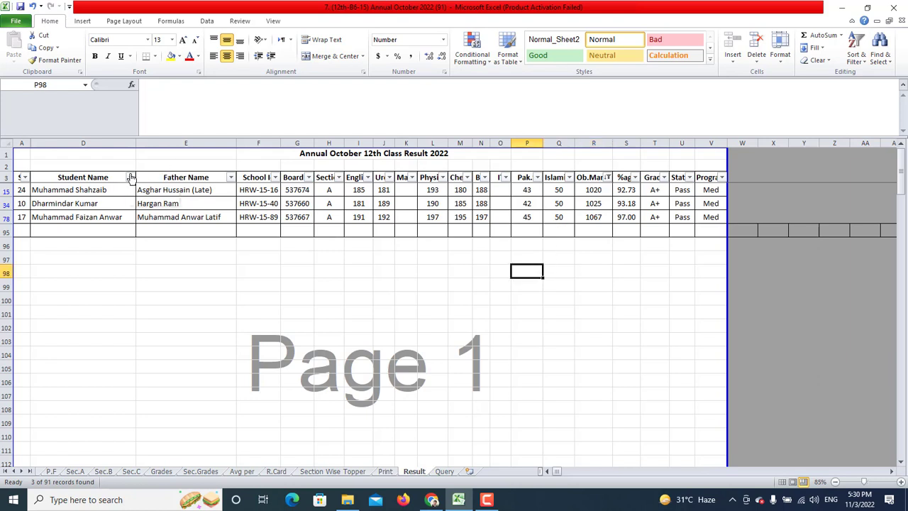
Step: Tick all values again in the Ob.Marks filter to bring back the complete student list
left_click(607, 176)
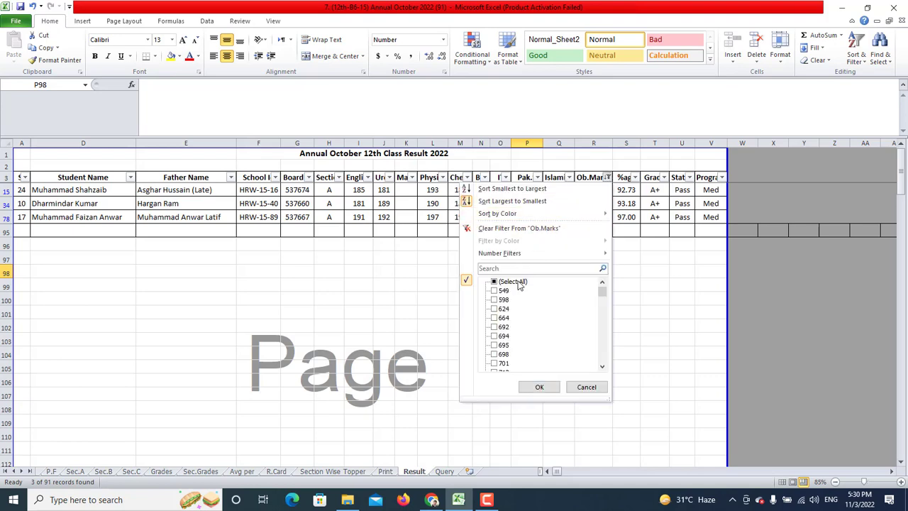
left_click(519, 283)
left_click(539, 386)
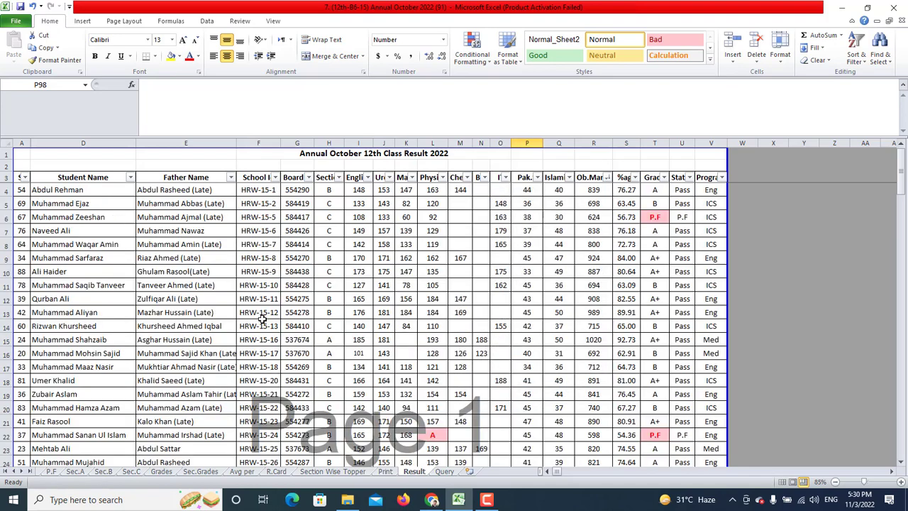
Step: Filter the Student Name column by searching for a common first name, and look over the matching students
left_click(131, 177)
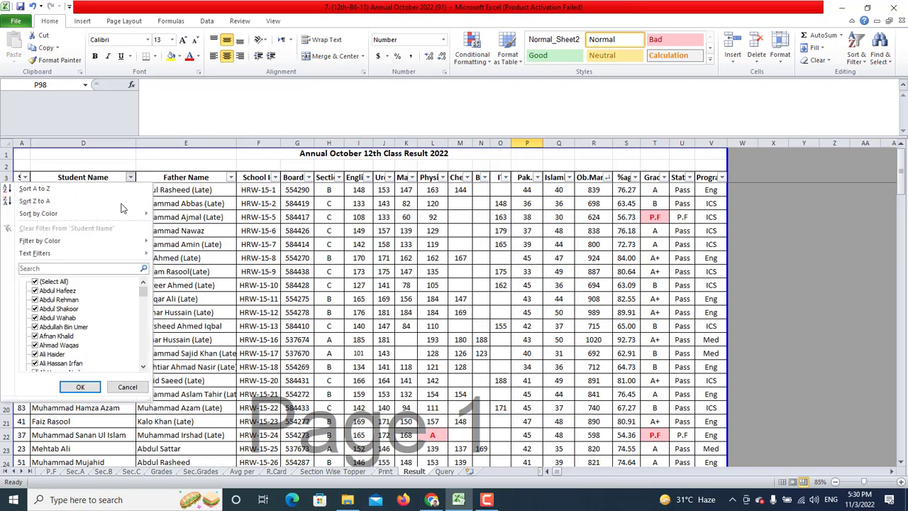
left_click(96, 269)
type("muhammad")
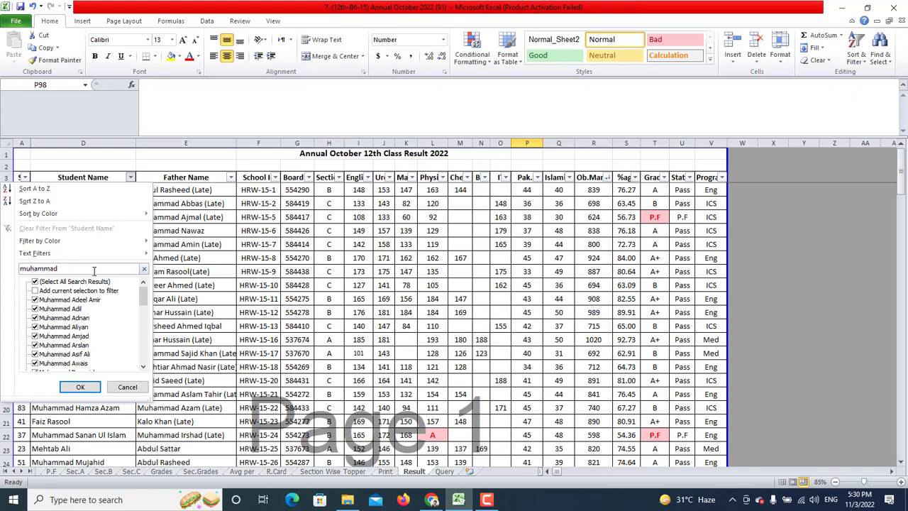
key("Return")
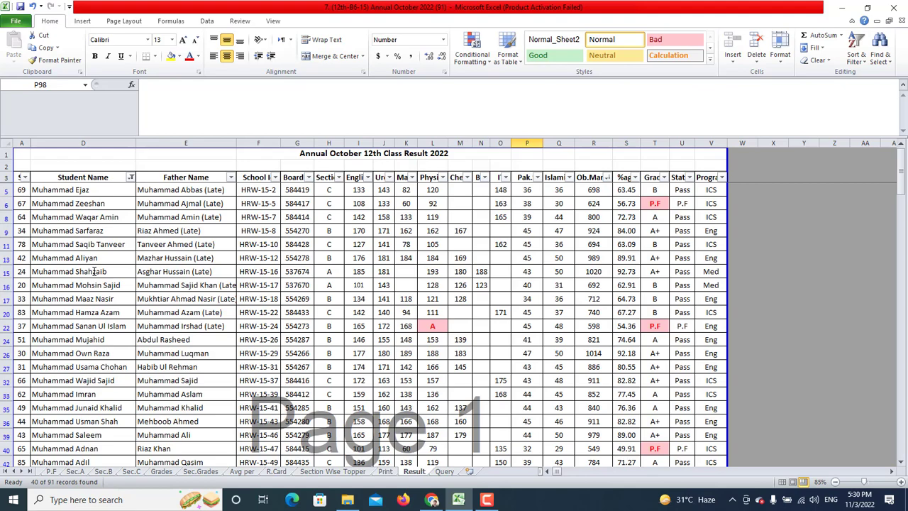
scroll(95, 271, "down", 9)
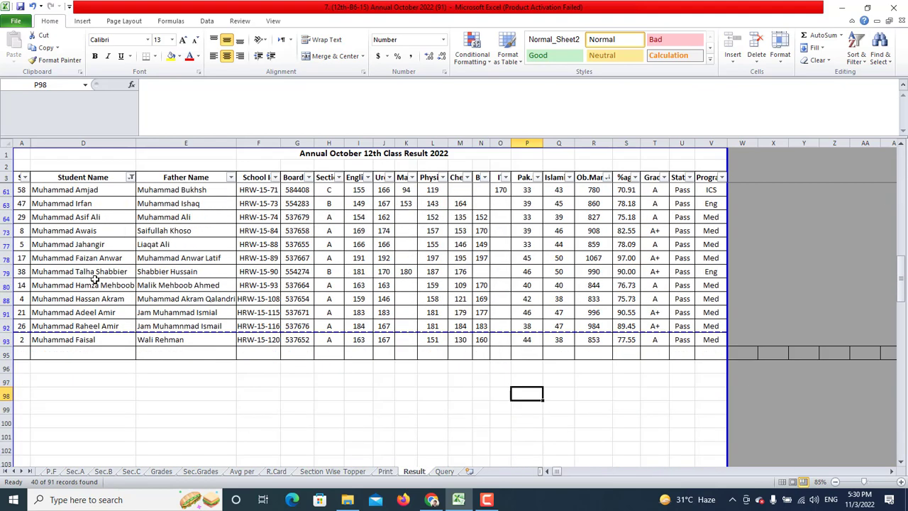
scroll(94, 279, "up", 9)
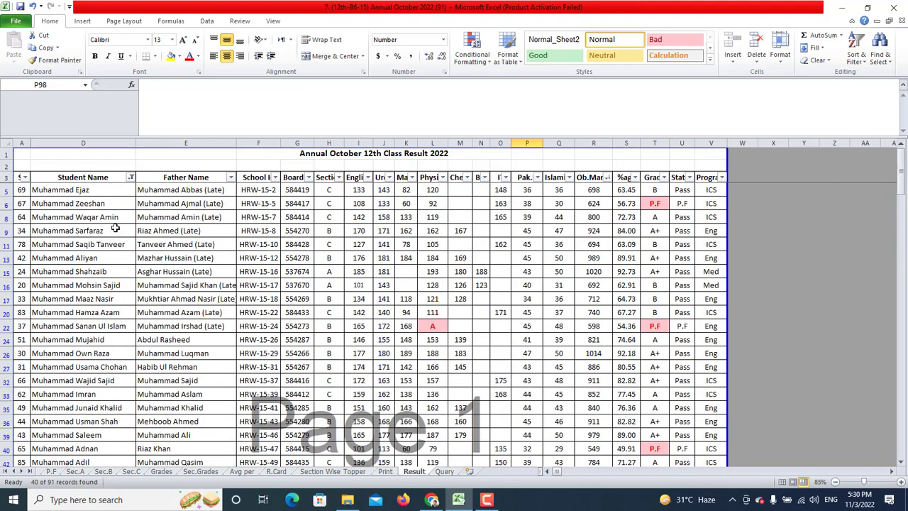
Step: Try to start a custom sort on the filtered table with the active cell outside the data
left_click(856, 60)
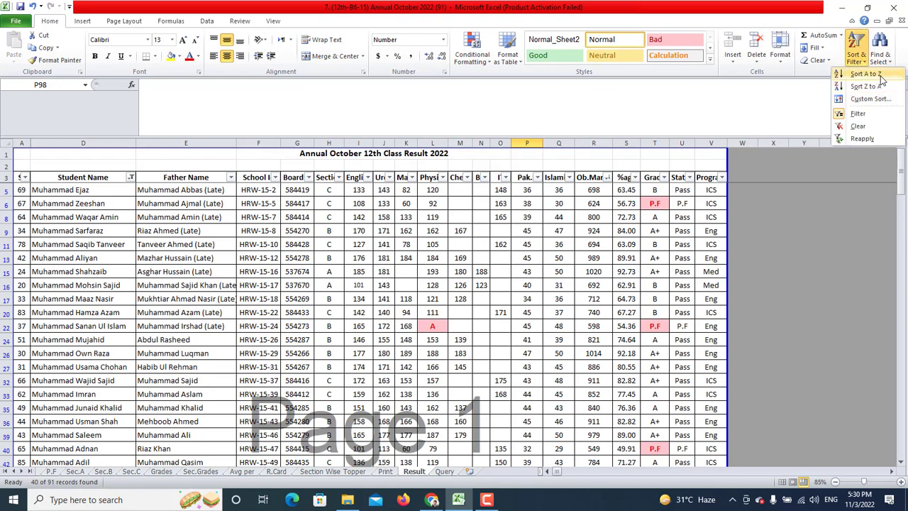
left_click(885, 100)
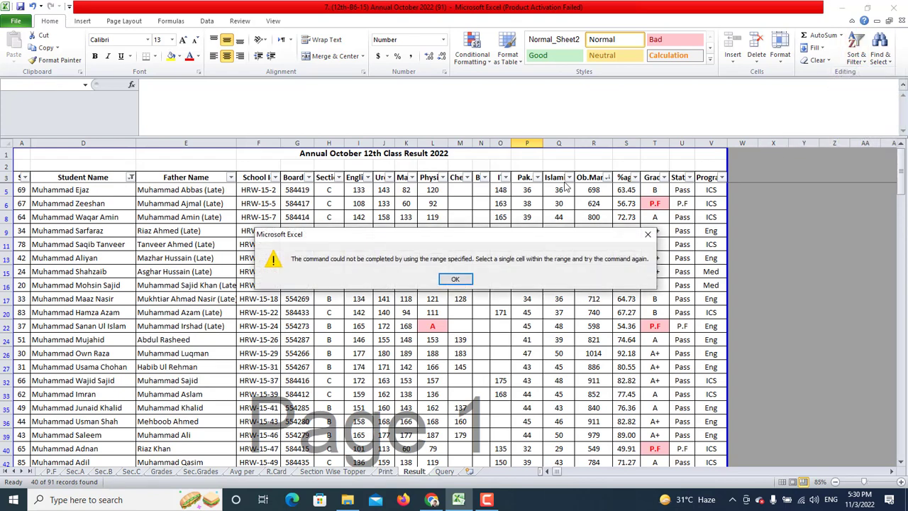
left_click(456, 279)
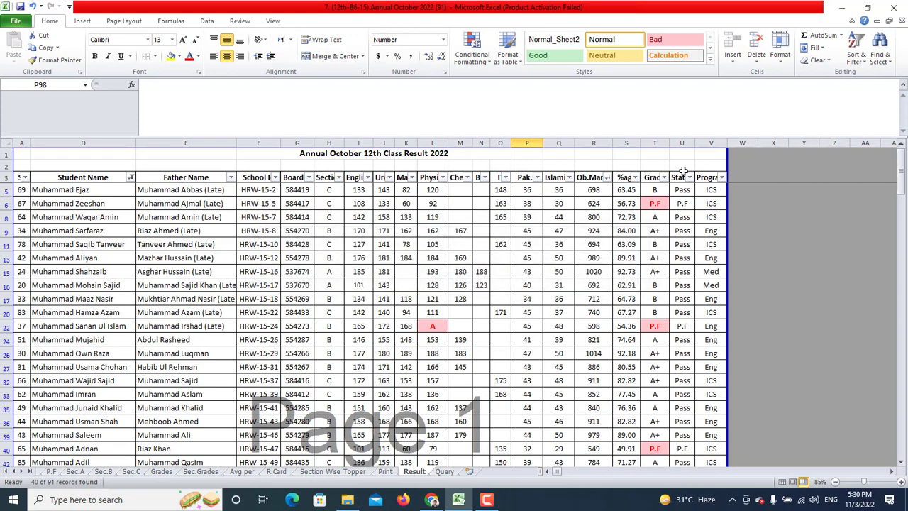
Step: Select the Program header cell and tick all names again in the Student Name filter to show every row
left_click(707, 178)
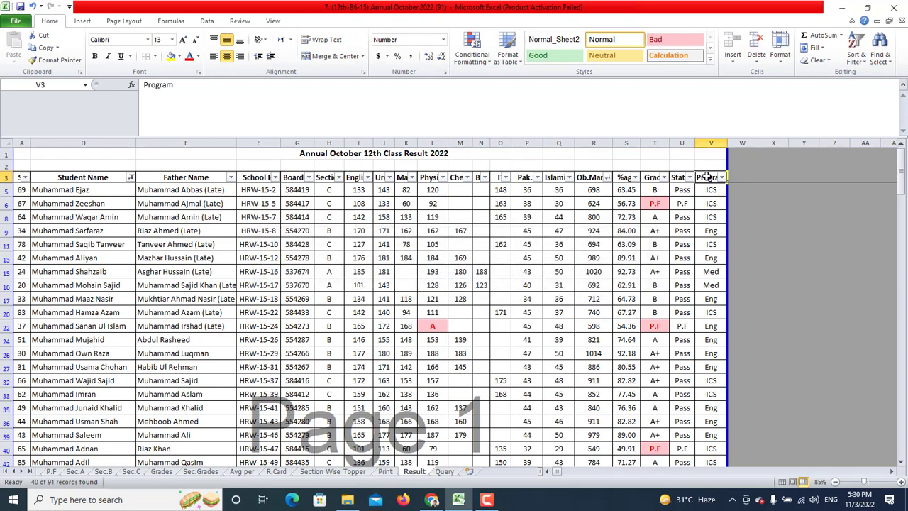
left_click(130, 176)
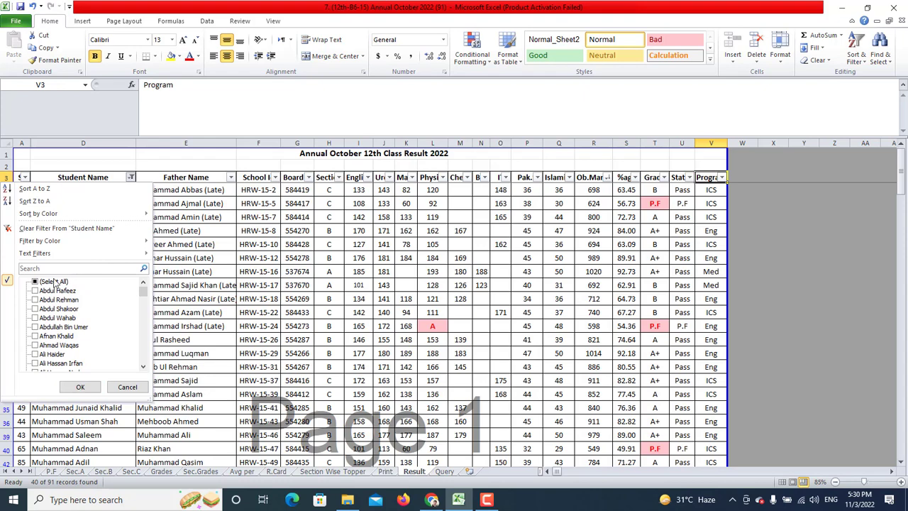
left_click(54, 281)
left_click(80, 387)
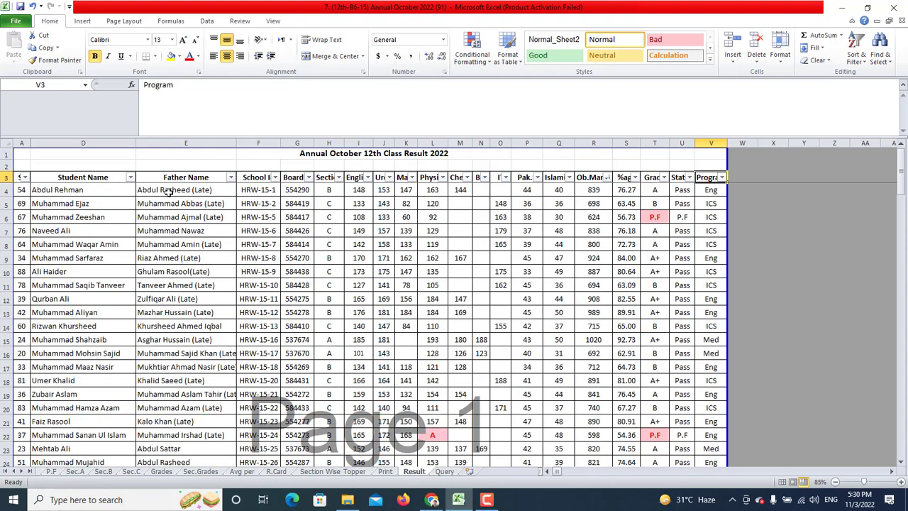
left_click(231, 176)
left_click(299, 189)
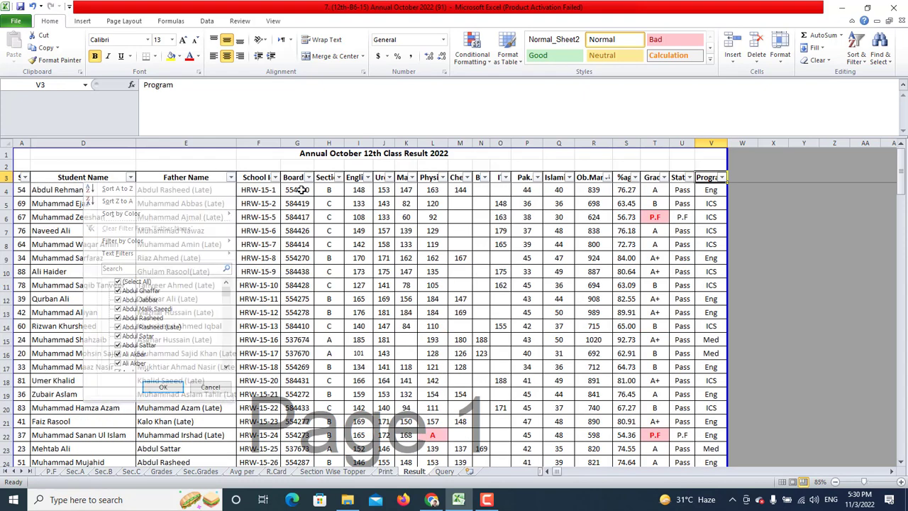
left_click(367, 178)
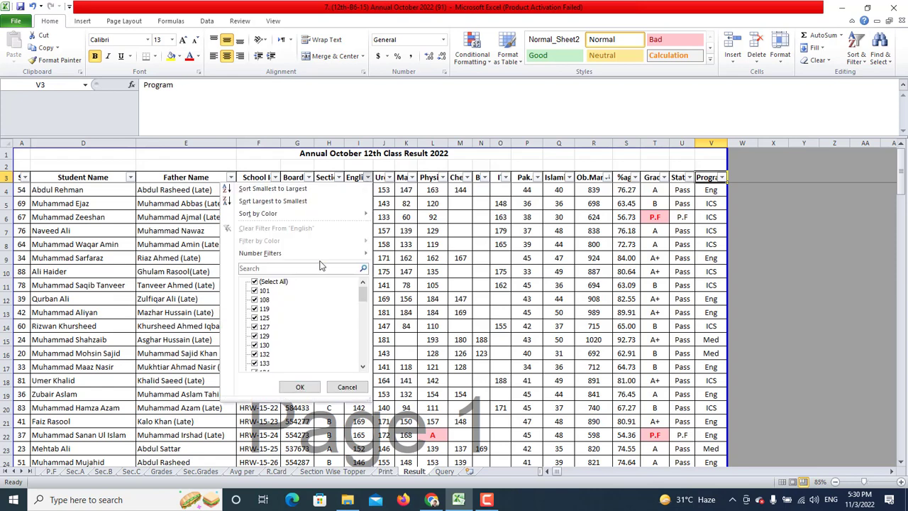
mouse_move(328, 253)
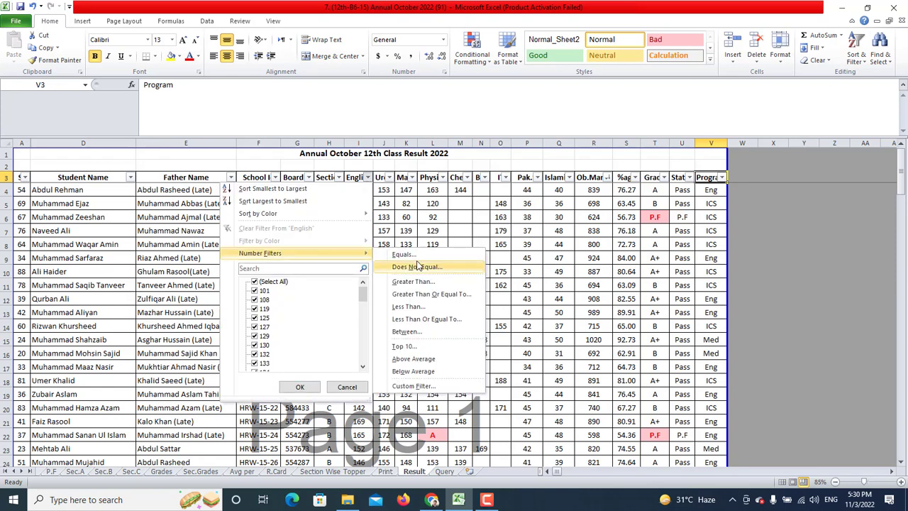
left_click(434, 371)
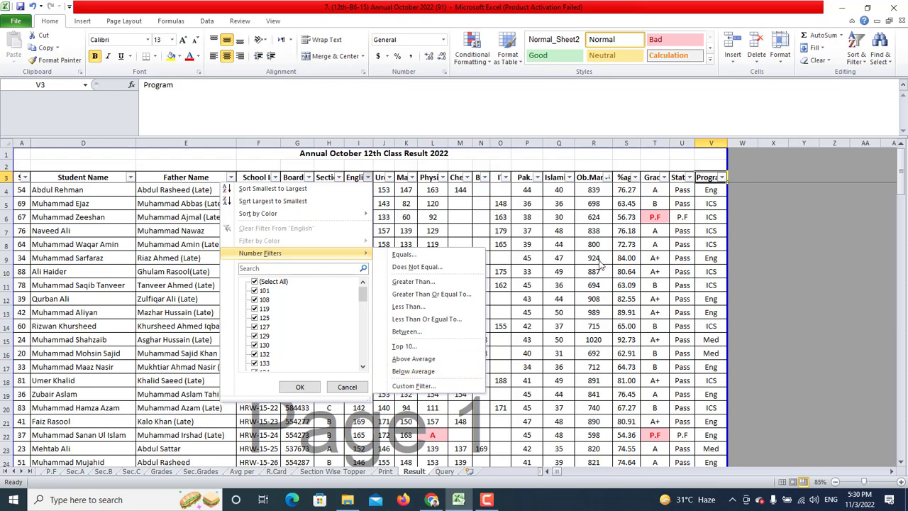
Step: Apply a Between number filter to Ob.Marks with a lower limit of 600 and an upper limit, and look over the rows
left_click(606, 177)
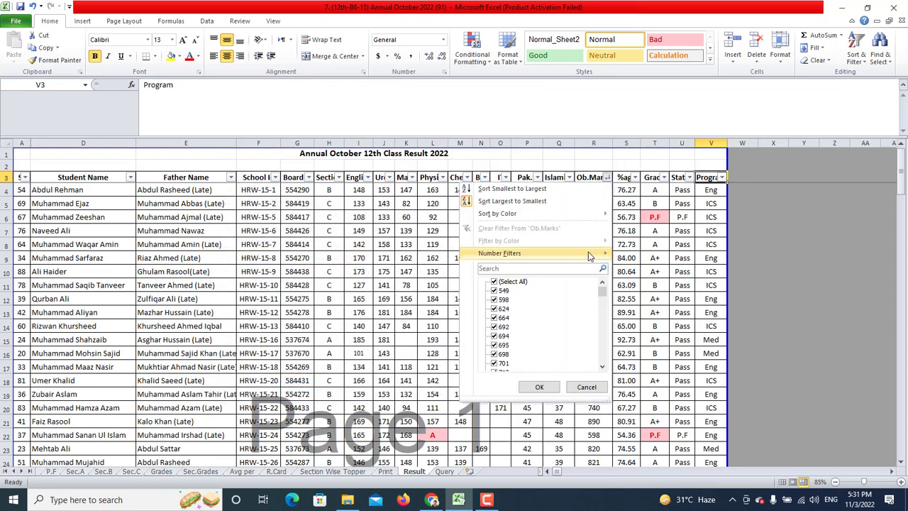
mouse_move(589, 256)
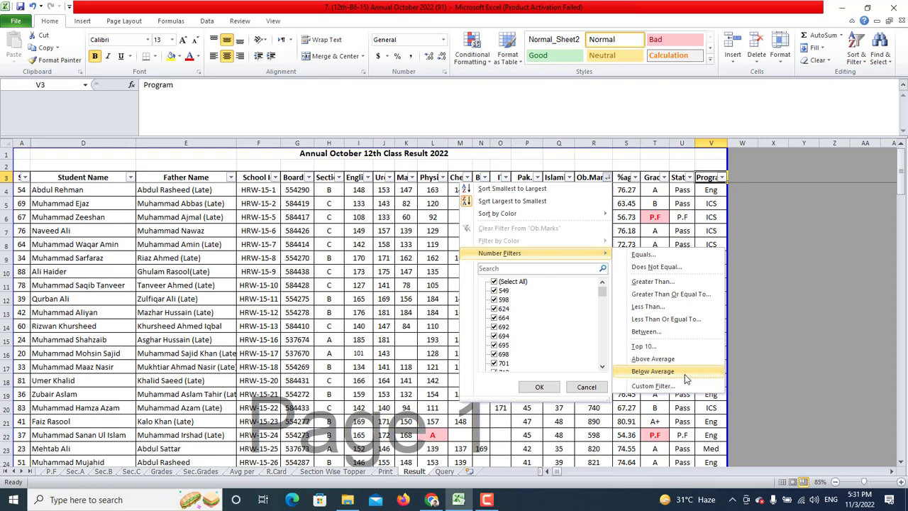
left_click(684, 332)
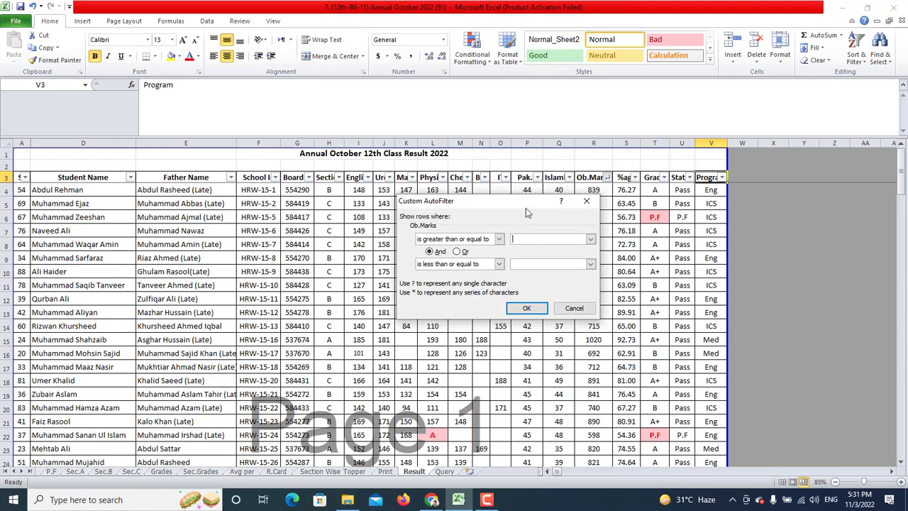
left_click_drag(526, 205, 450, 274)
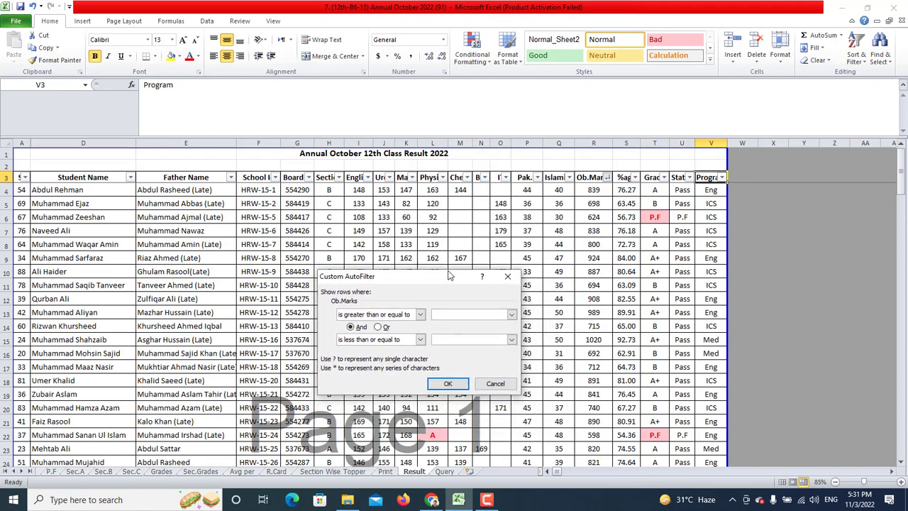
type("600")
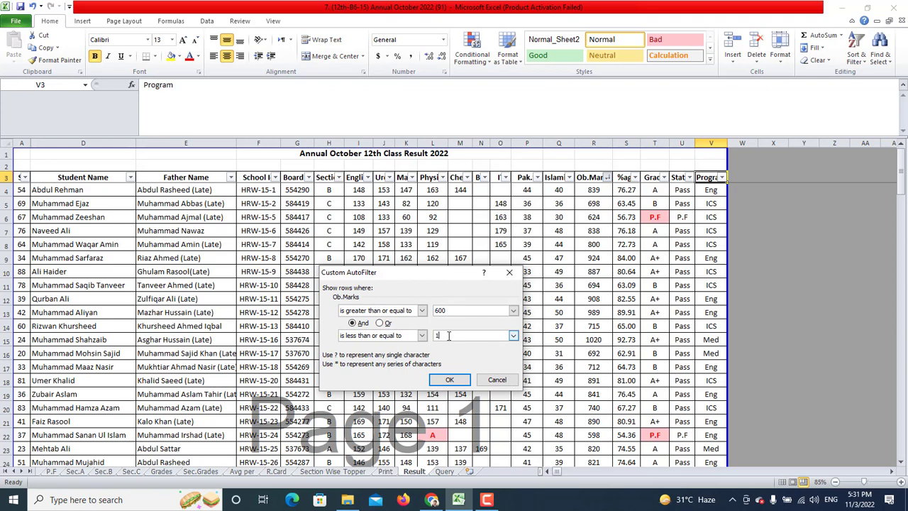
left_click(456, 381)
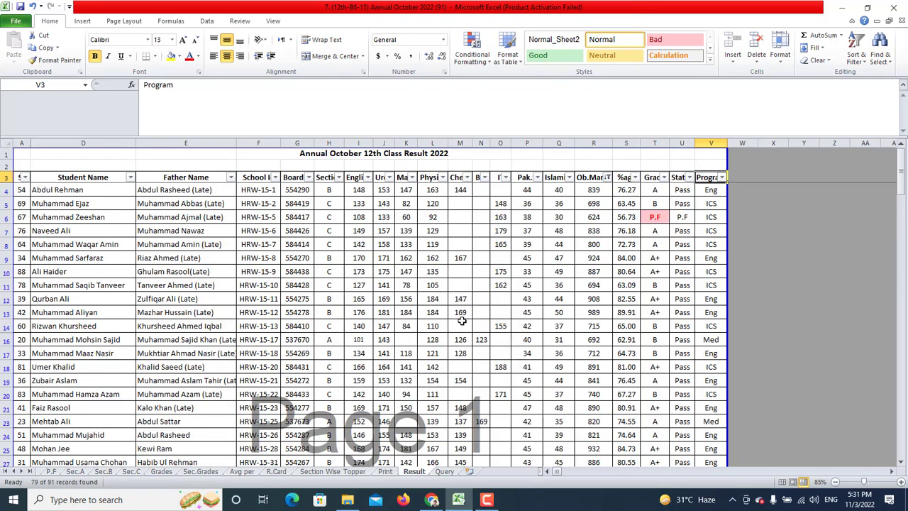
scroll(608, 223, "down", 3)
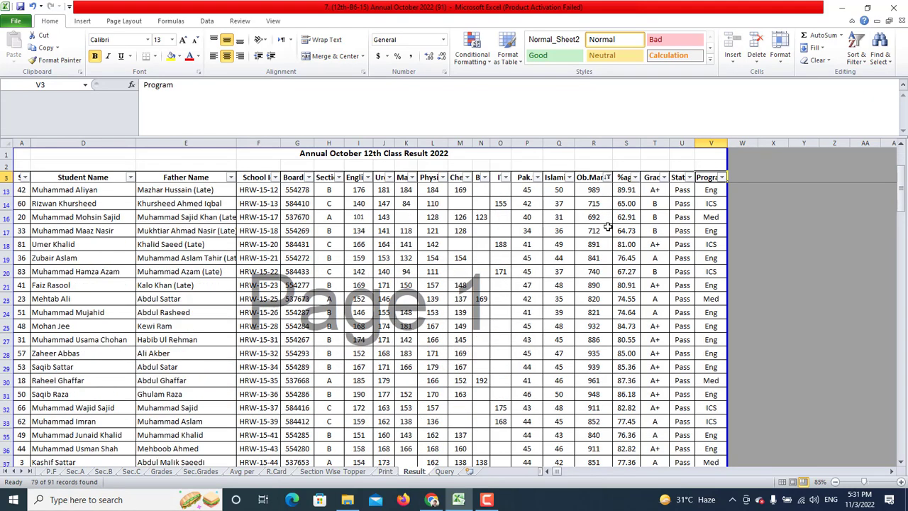
scroll(607, 226, "down", 17)
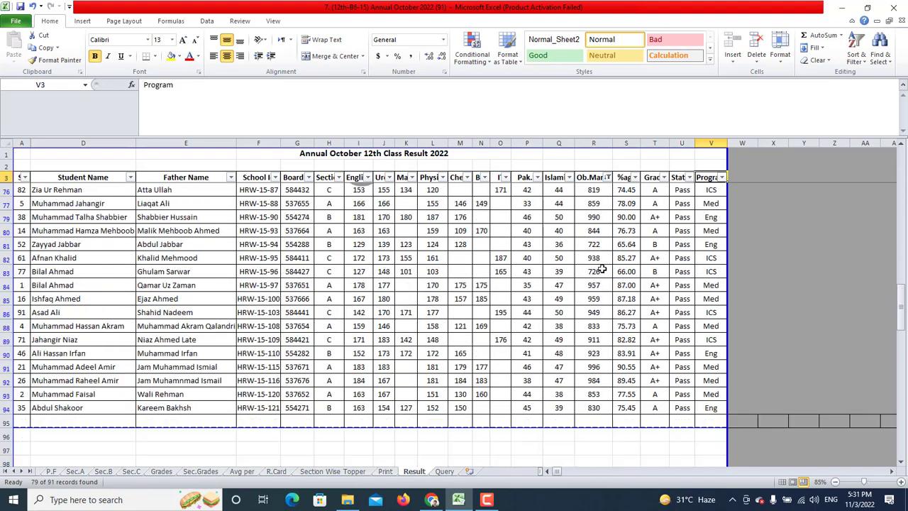
scroll(592, 337, "up", 4)
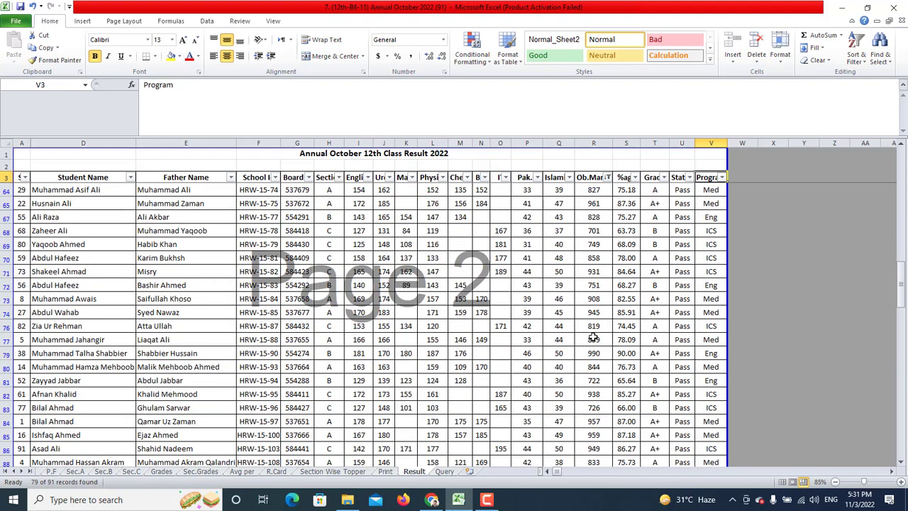
scroll(593, 337, "up", 16)
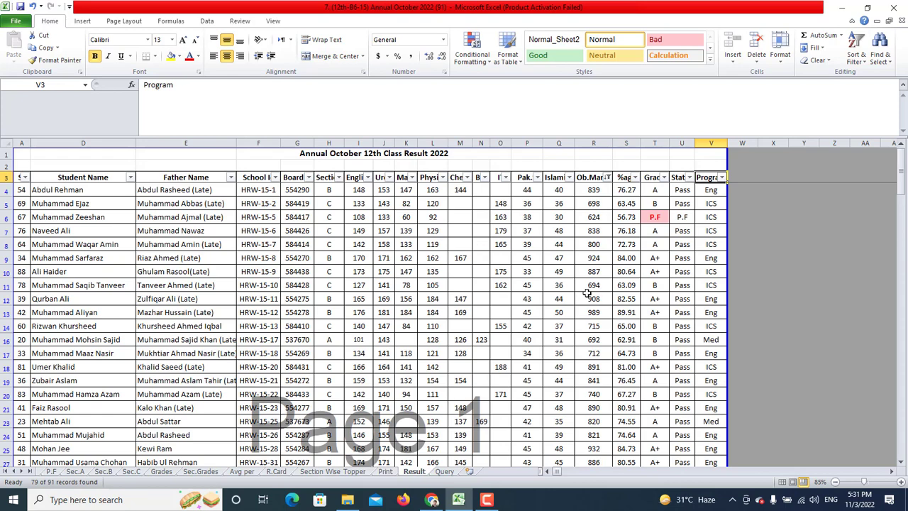
Step: Select the entire header row 3 of the result table
left_click(849, 61)
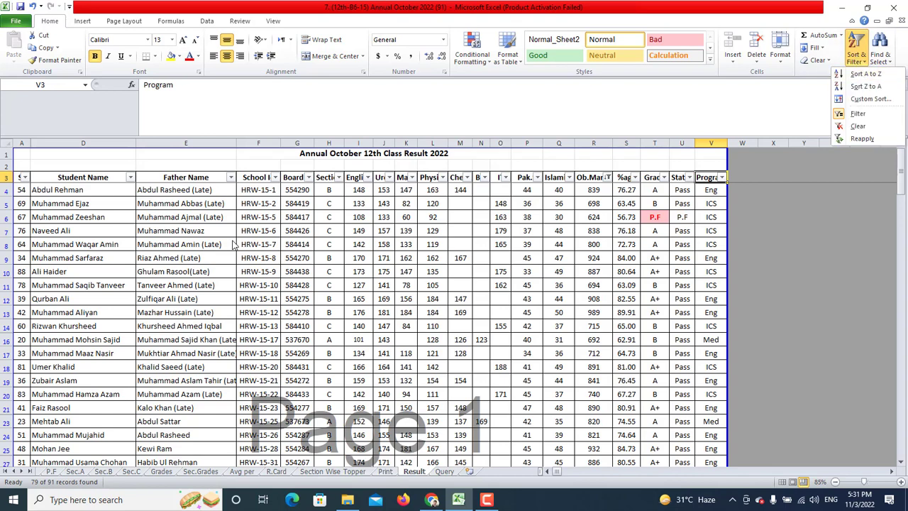
left_click(75, 251)
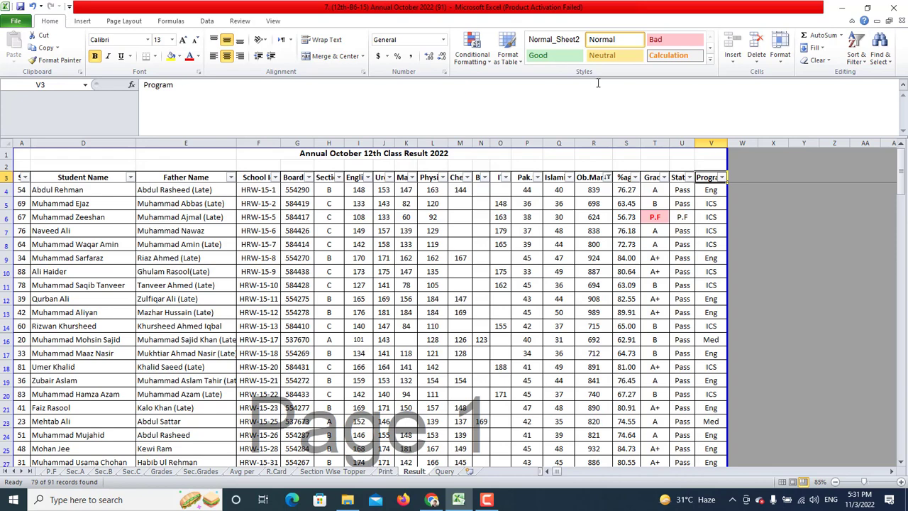
left_click(857, 57)
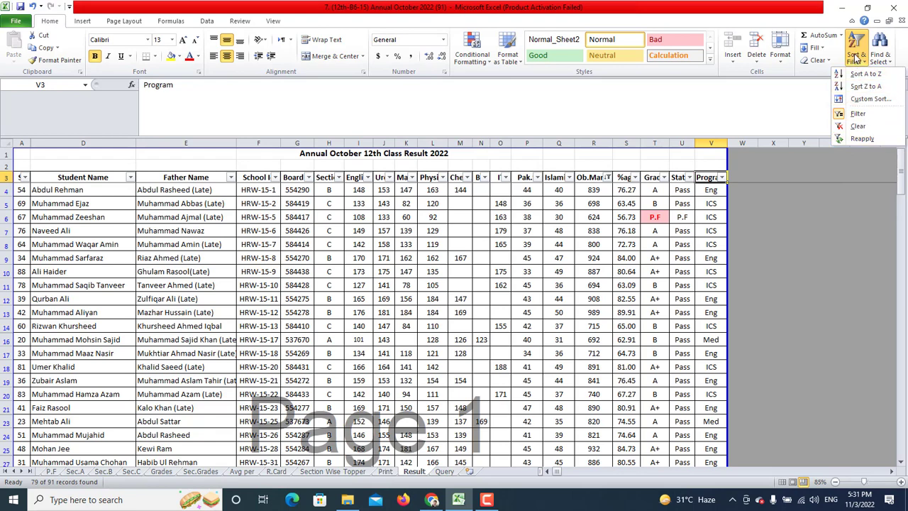
left_click(7, 181)
left_click(8, 178)
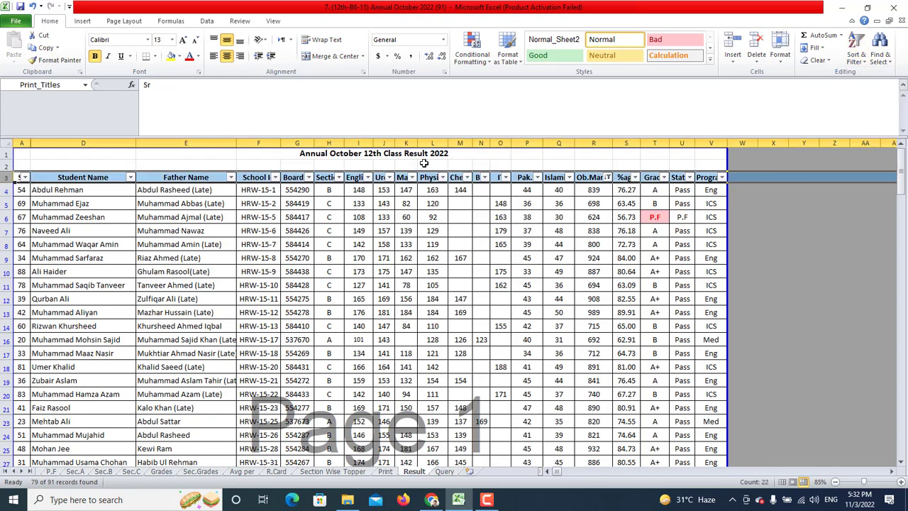